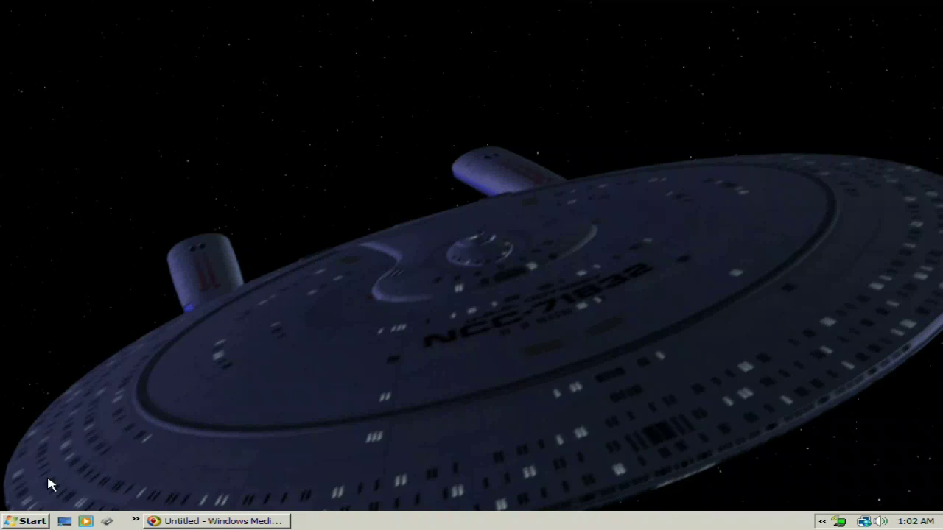
Launch Autodesk 3ds Max 9 32-bit and set the geometry category to Lightning
click(31, 520)
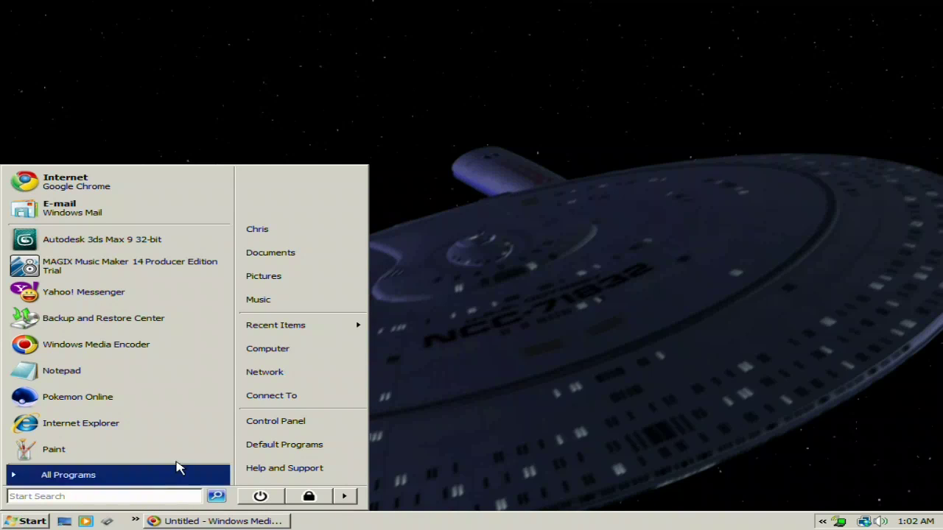
click(220, 248)
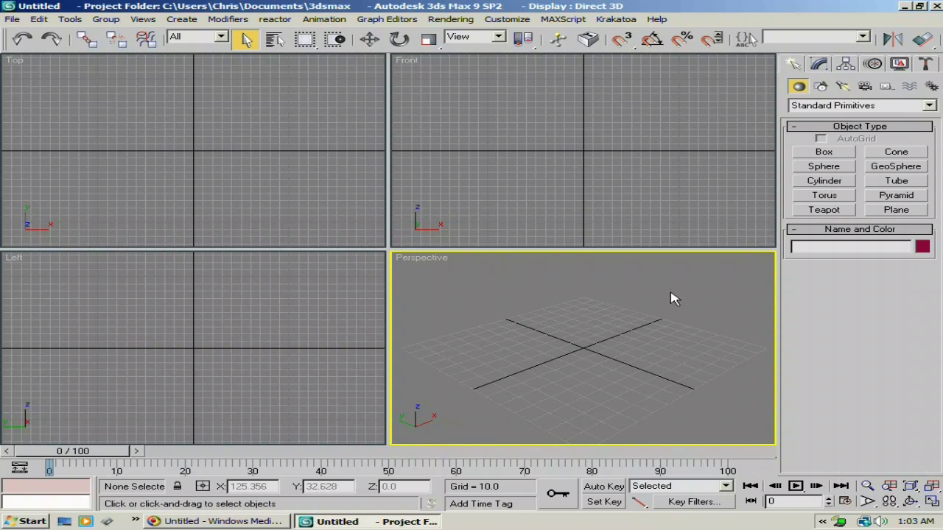
click(895, 108)
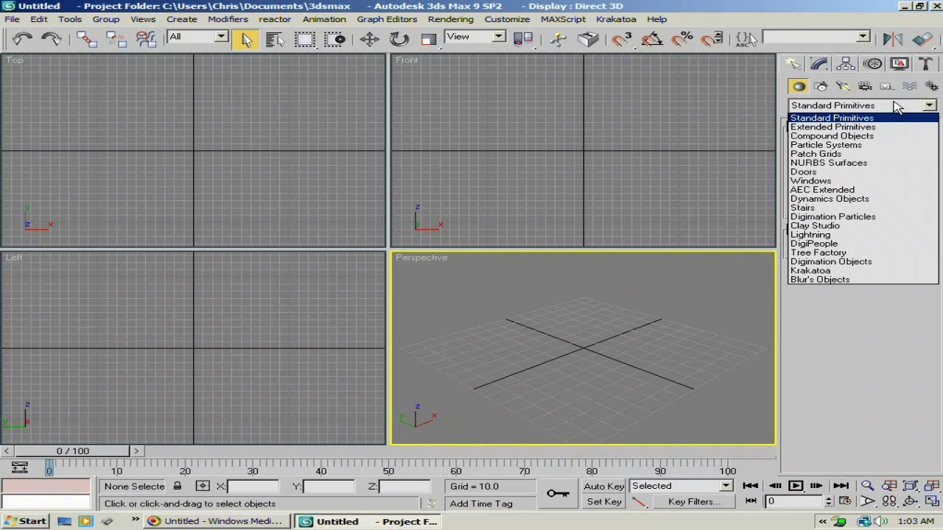
click(847, 234)
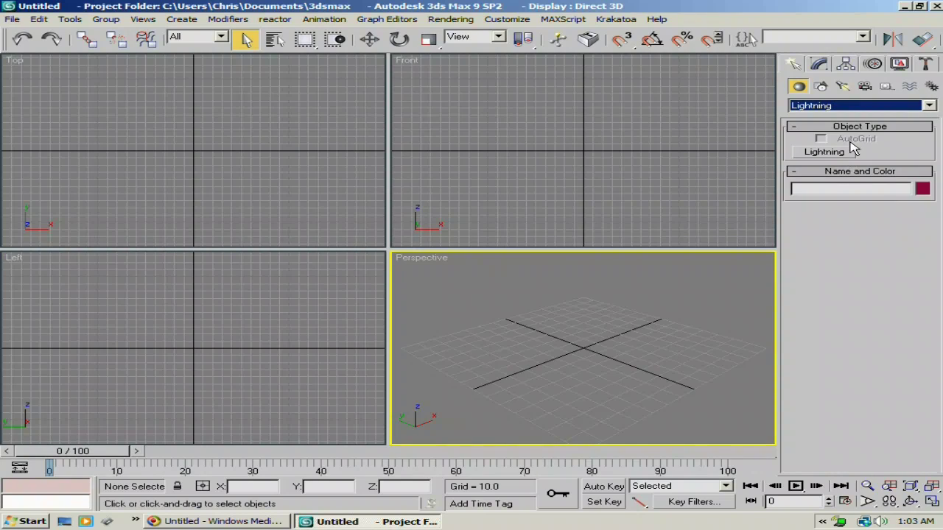
Create a standard Omni light on the grid in the Perspective view, near the origin
click(844, 89)
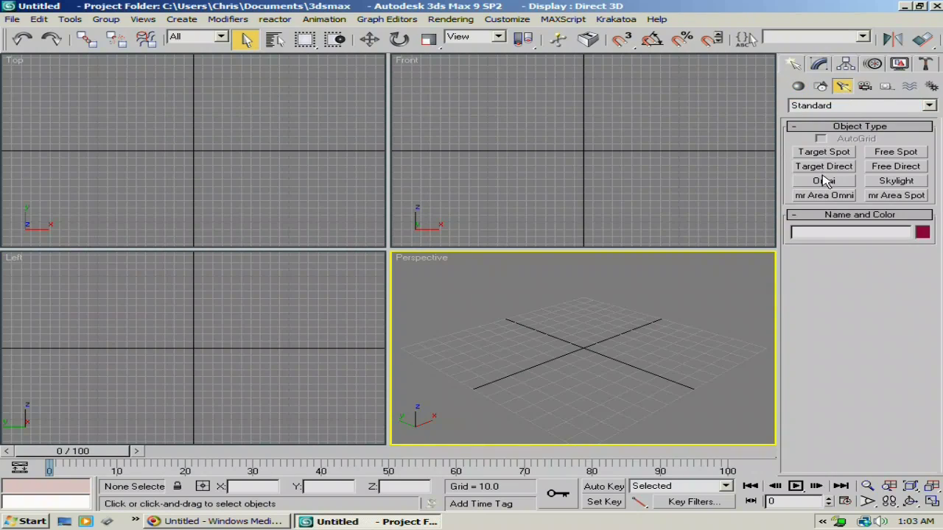
click(802, 182)
middle_drag(624, 415, 581, 406)
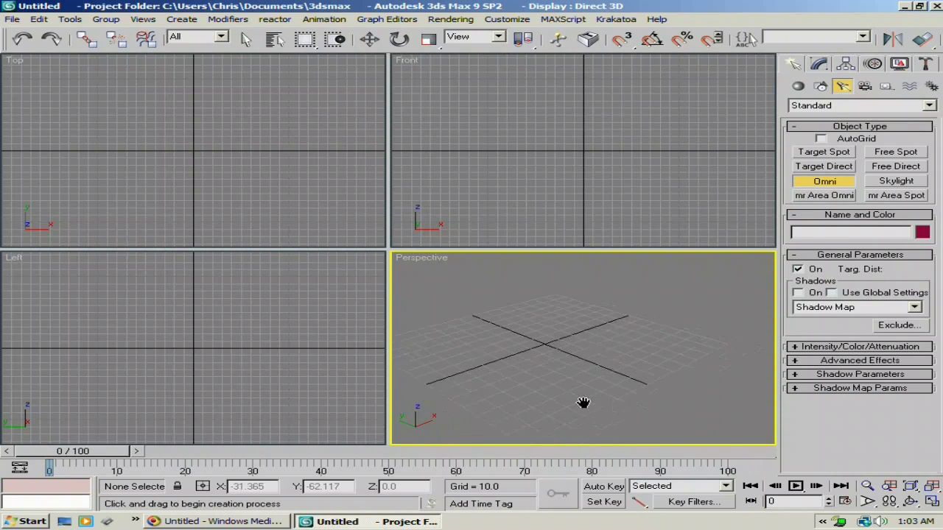
click(595, 346)
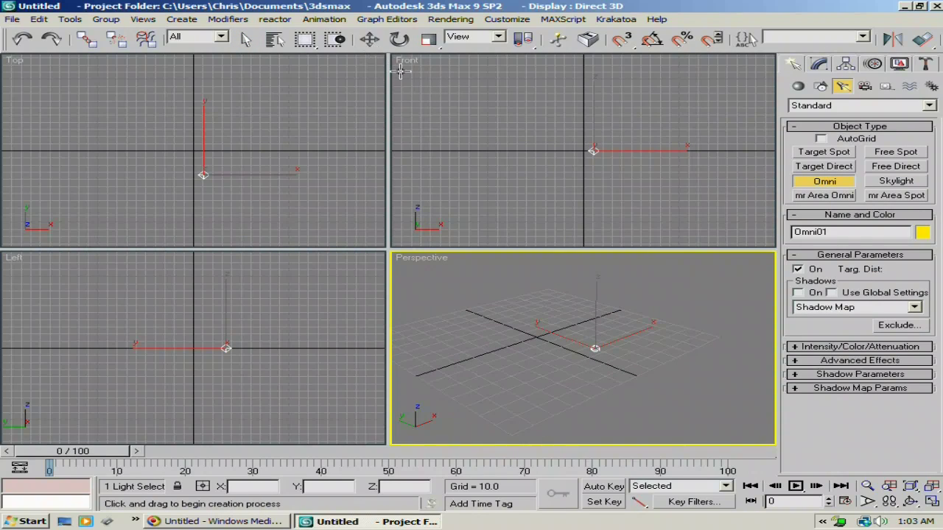
Move the Omni light to X 0 and Y -2000
click(370, 41)
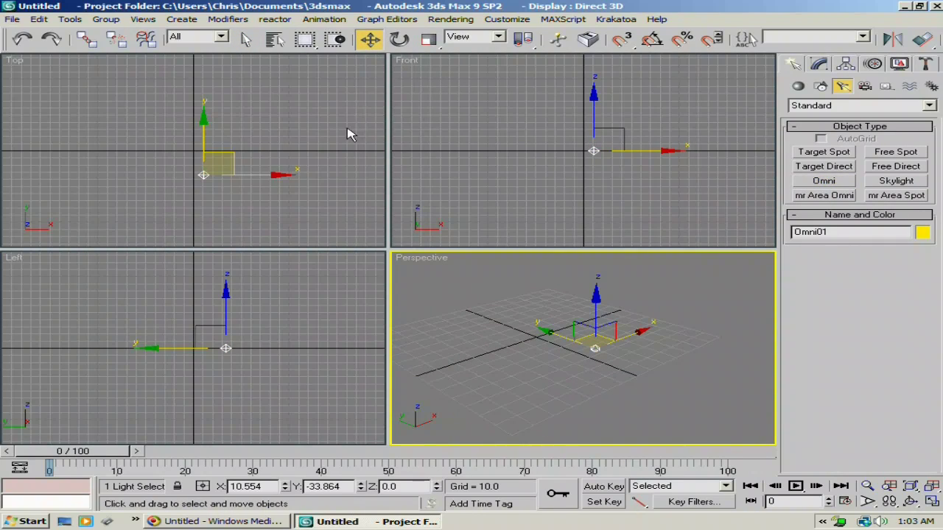
right_click(285, 489)
double_click(346, 486)
text(-2000)
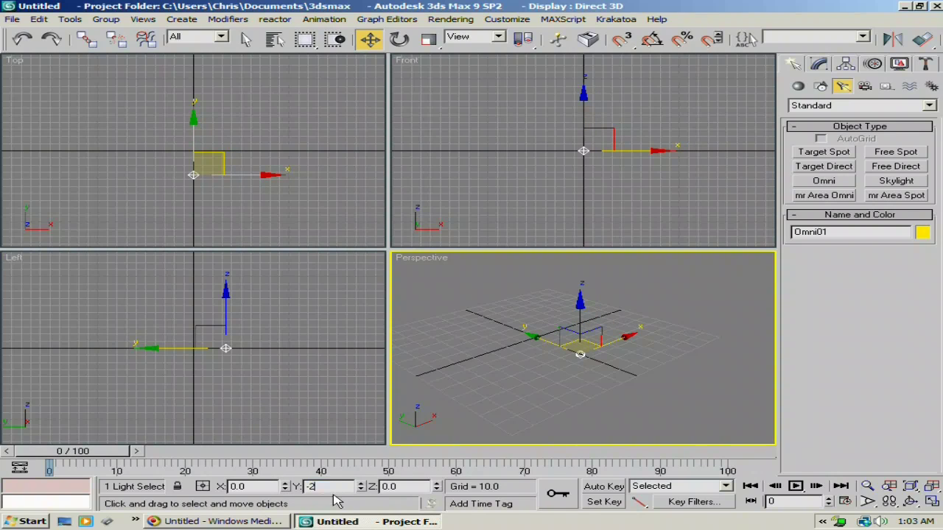
key(Return)
scroll(515, 394, down, 10)
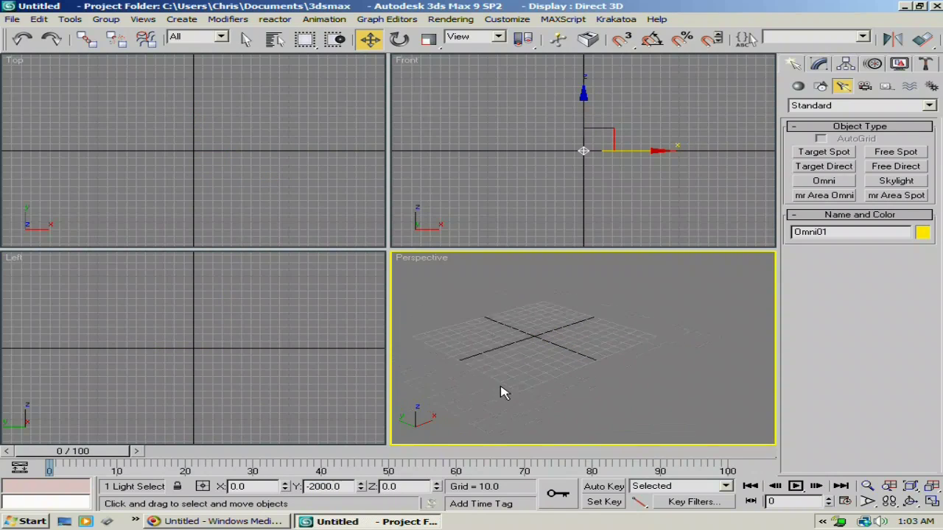
scroll(520, 385, down, 5)
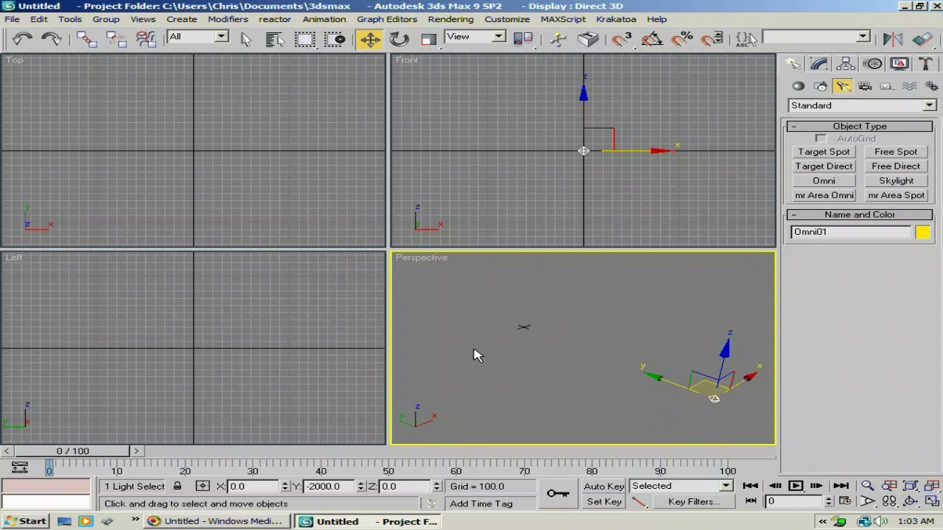
Clone the Omni light and set the clone's Y position to 2000
click(818, 66)
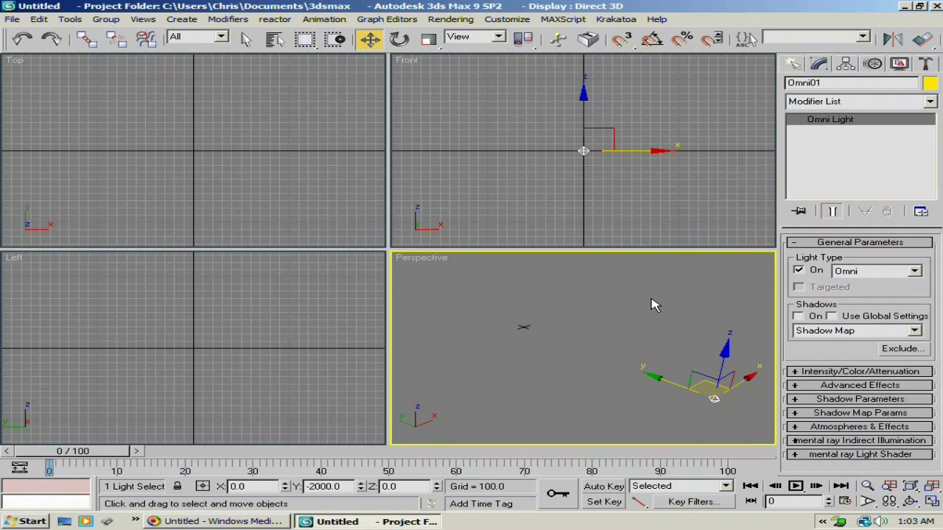
right_click(639, 336)
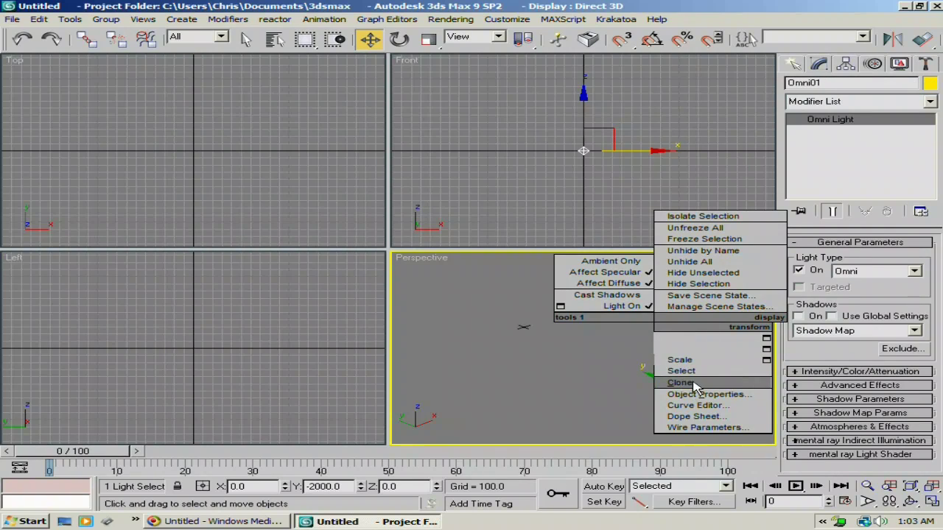
click(692, 381)
click(421, 312)
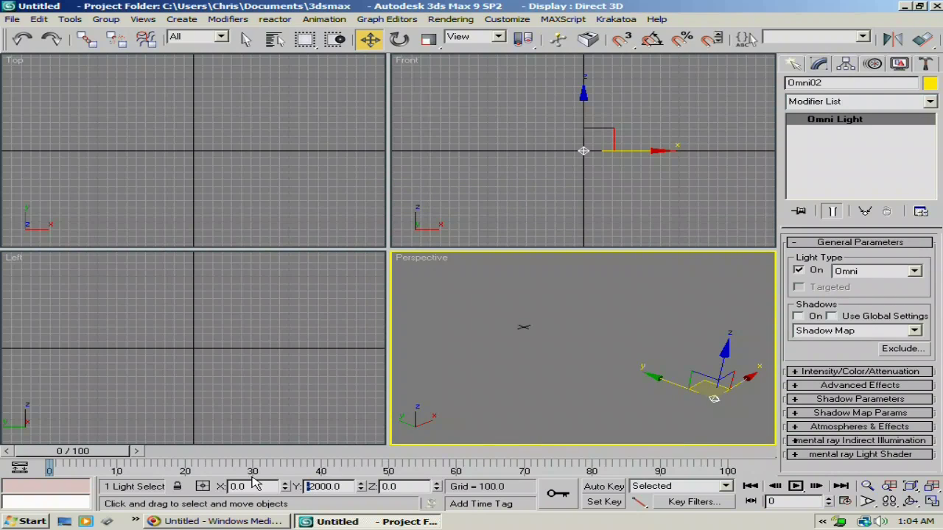
key(Return)
mouse_move(626, 333)
middle_down()
mouse_move(654, 331)
mouse_move(644, 339)
middle_up()
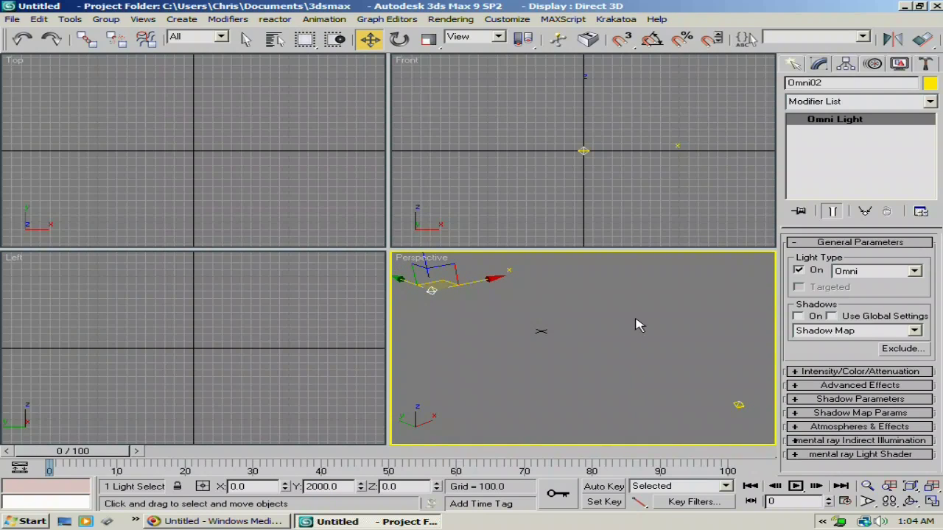
middle_drag(662, 357, 679, 359)
click(679, 359)
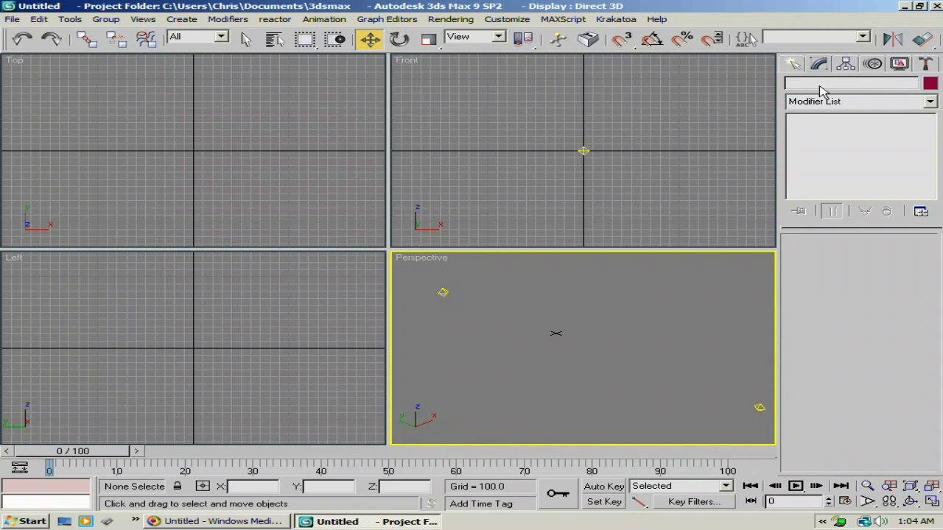
Create a Lightning object in the Top view beside the line between the two lights, with an icon size of about 29
click(796, 66)
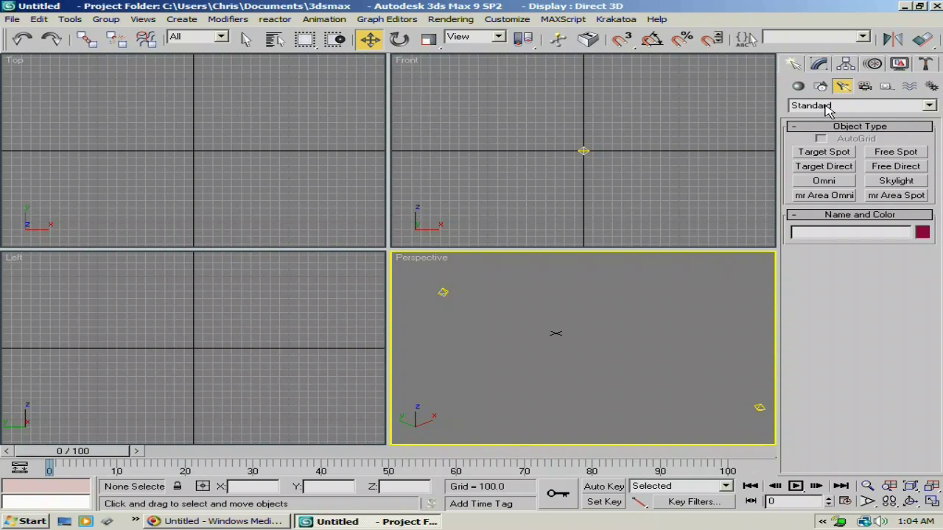
click(798, 86)
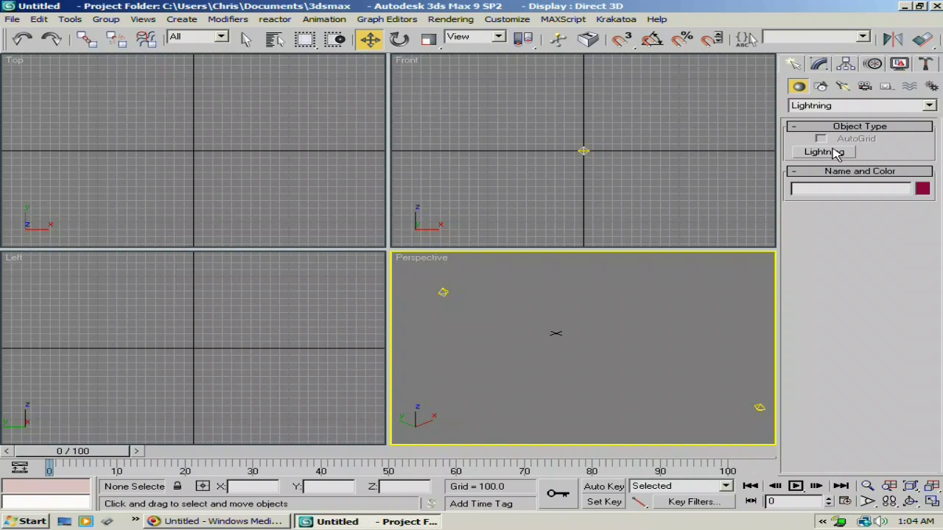
click(823, 152)
click(265, 184)
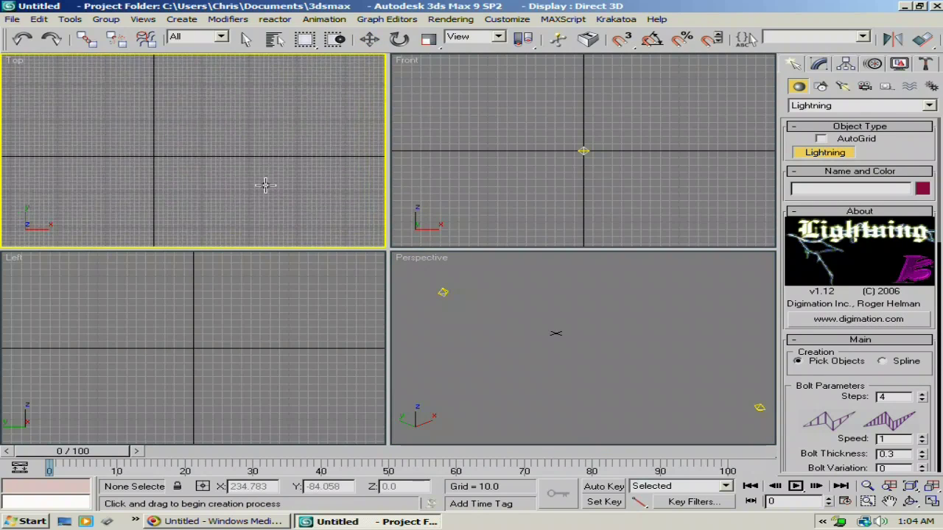
scroll(264, 180, down, 2)
mouse_move(277, 152)
mouse_down()
mouse_move(297, 147)
mouse_move(277, 159)
mouse_up()
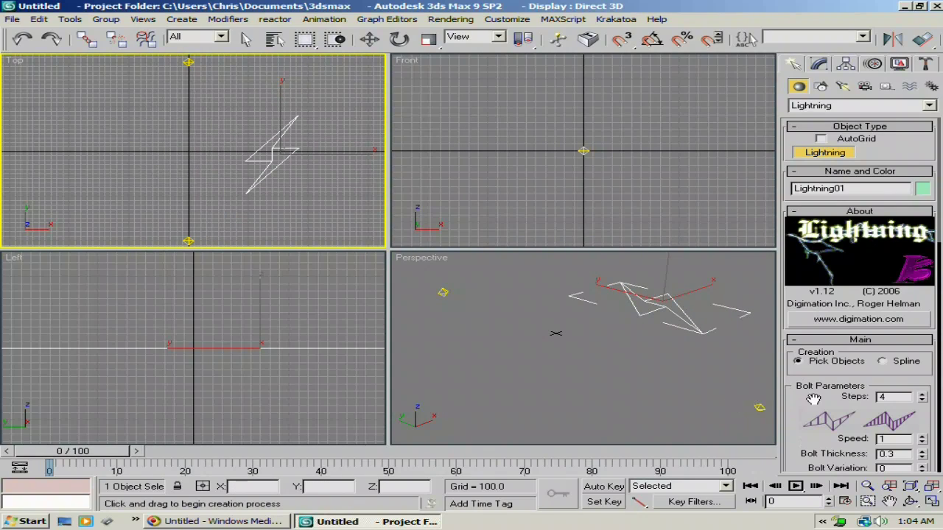
Turn off the lightning's Forks and set its bolt parameters to Steps 2, Kinks 0 and Bolt Thickness 1
drag(818, 413, 836, 220)
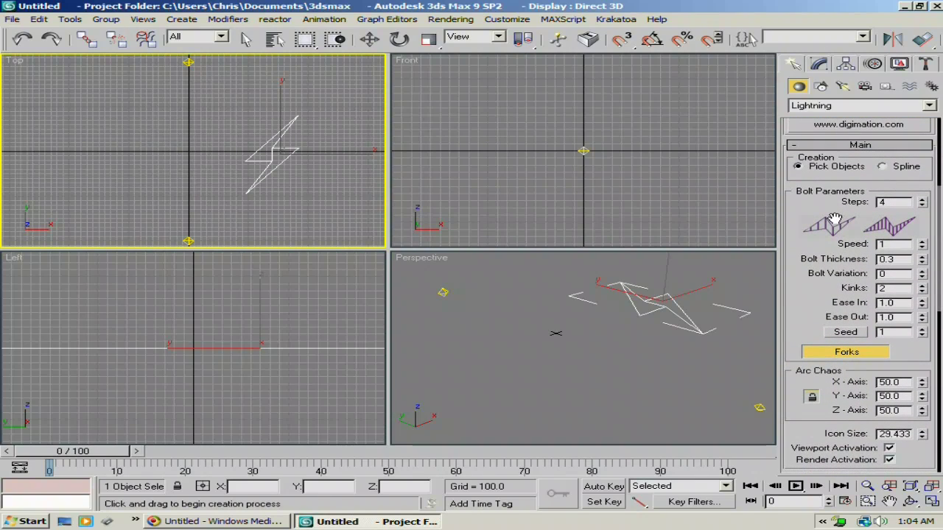
click(874, 353)
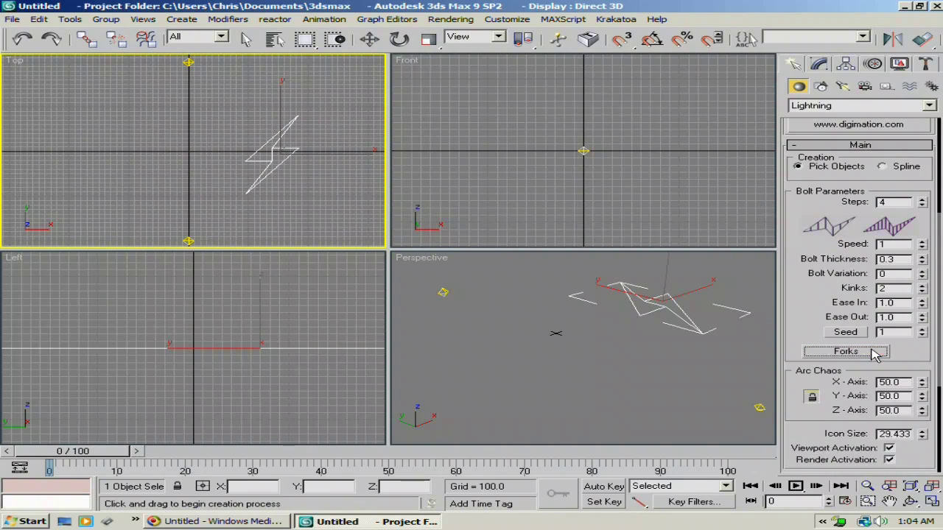
drag(900, 201, 736, 216)
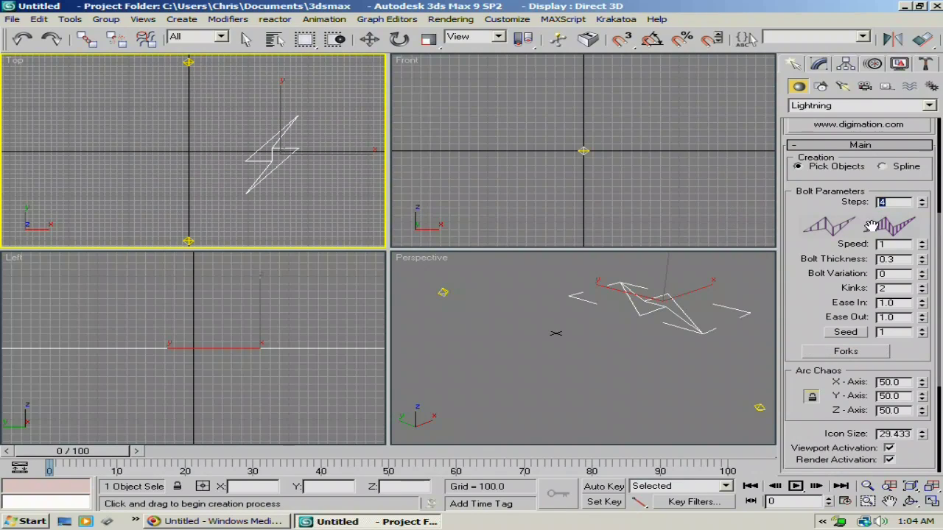
text(2)
right_click(922, 288)
drag(904, 259, 725, 284)
text(1)
key(Return)
Set the lightning's Arc Chaos and Segment Amplitude to 0 on all three axes
drag(839, 283, 849, 120)
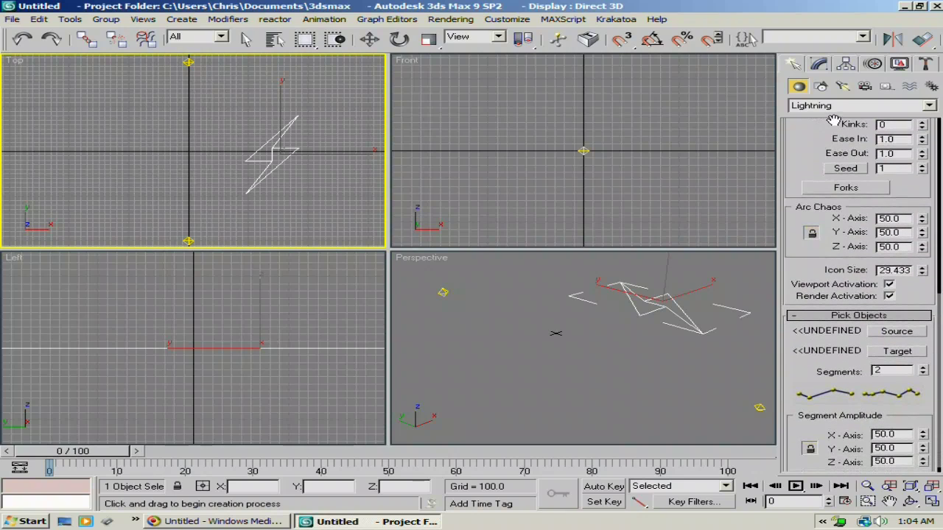
double_click(907, 232)
text(0)
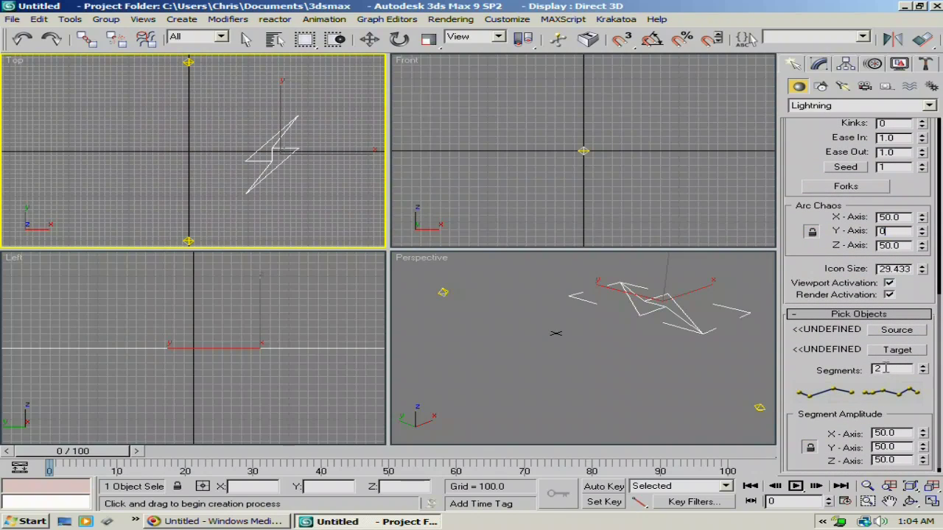
key(Return)
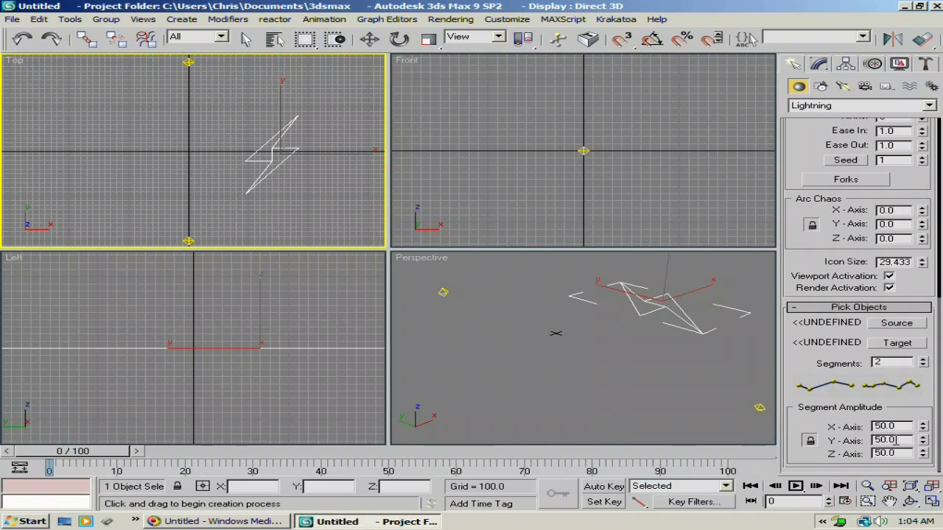
double_click(894, 440)
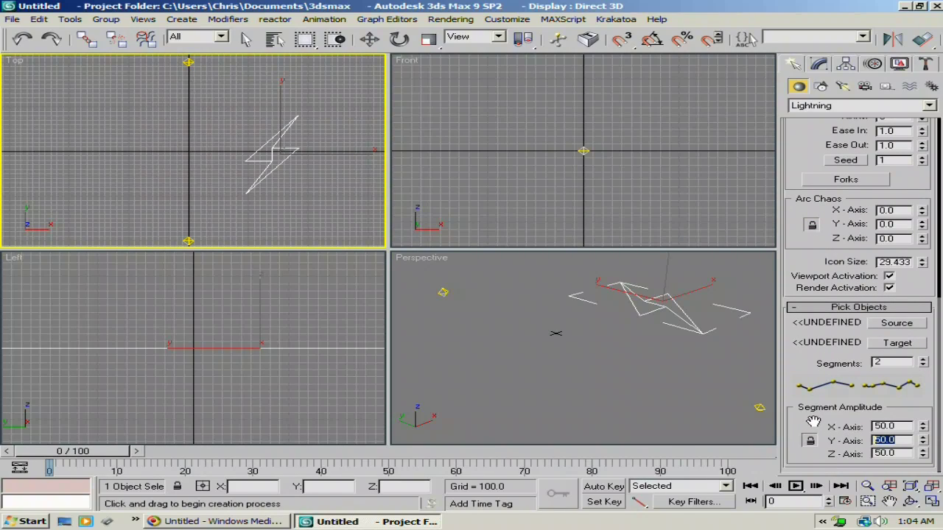
text(0)
key(Return)
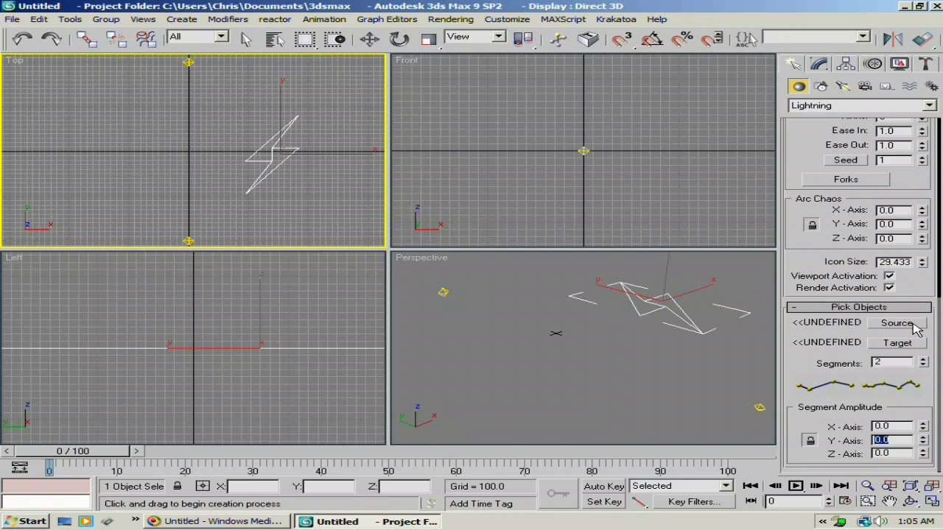
Assign Omni01 as the lightning's source and Omni02 as its target
click(912, 326)
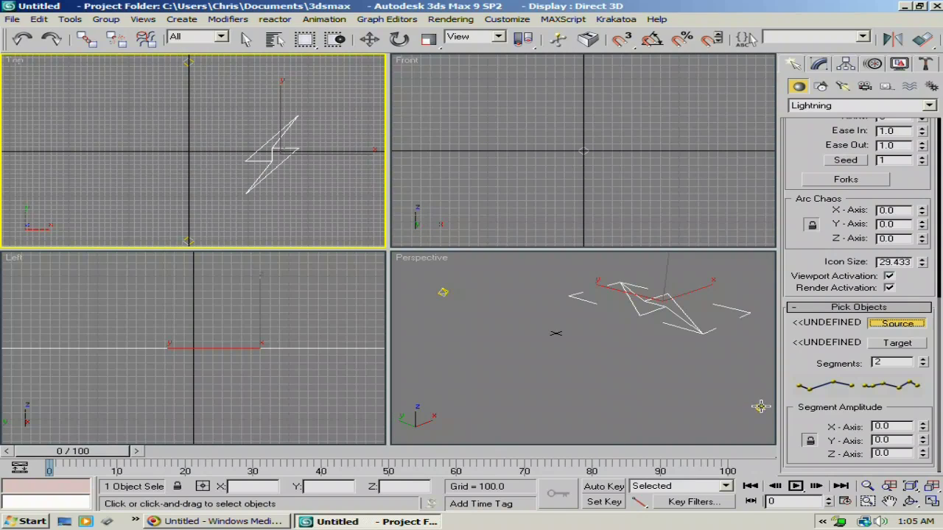
click(757, 408)
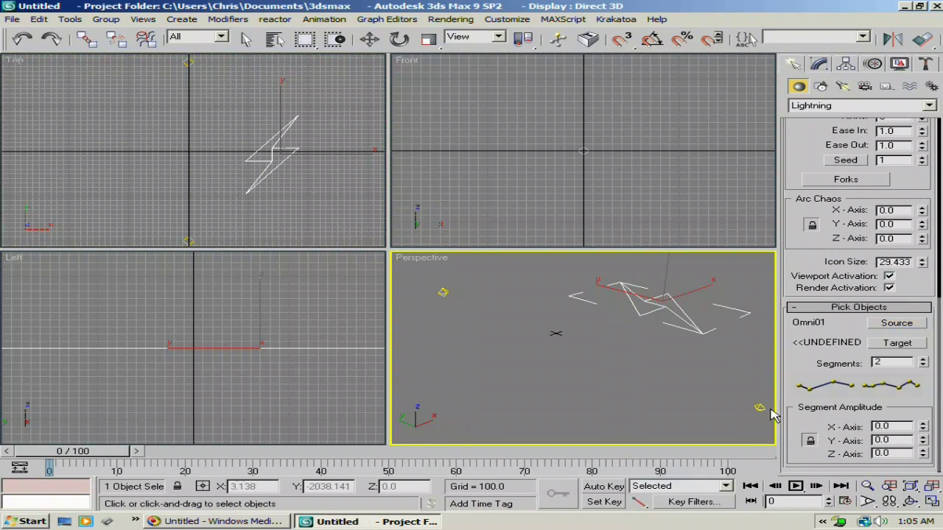
click(901, 345)
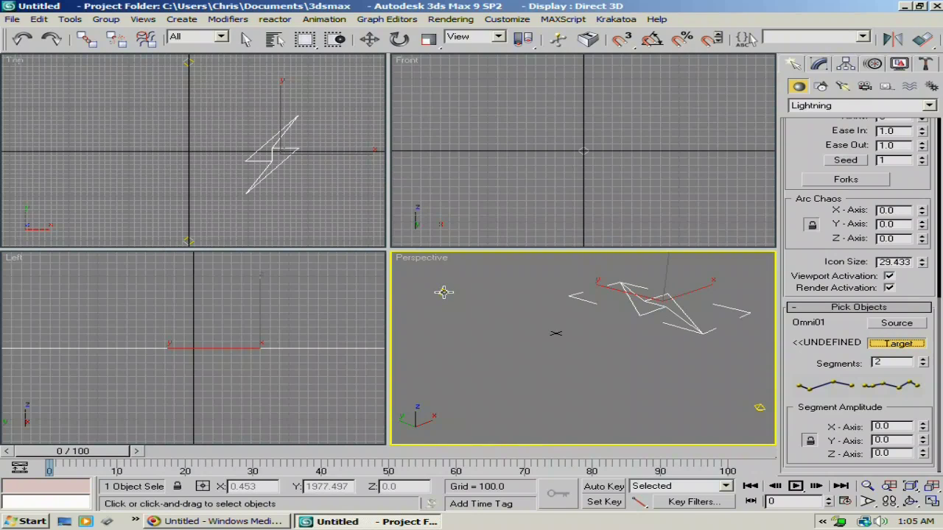
click(442, 293)
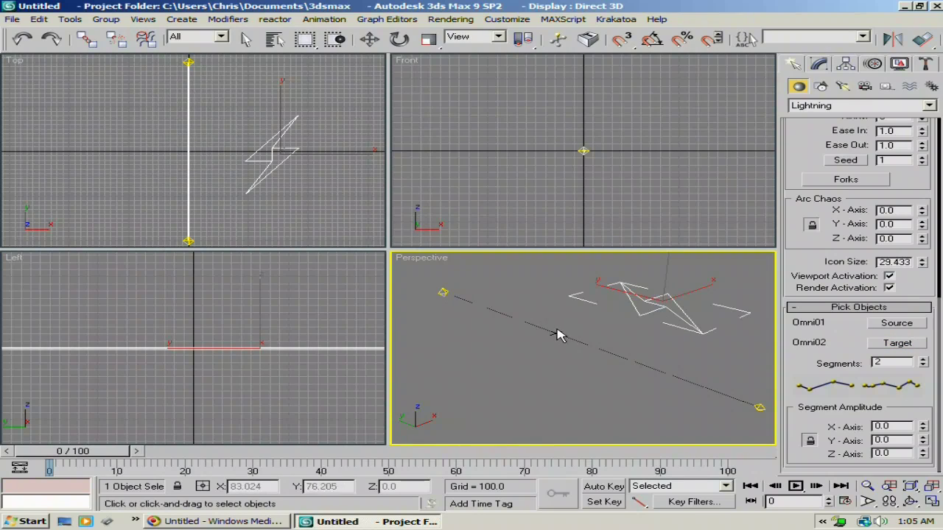
middle_drag(544, 330, 550, 326)
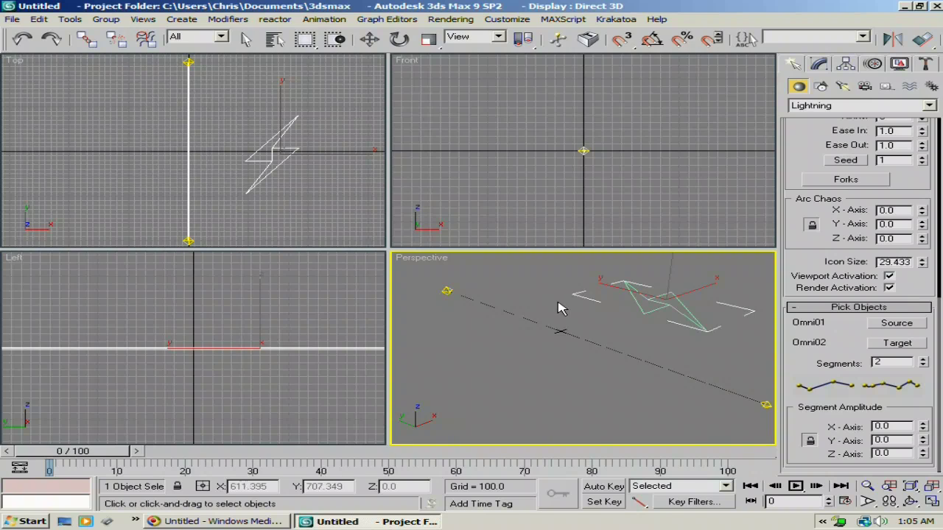
Open the Material Editor and assign the 01 - Default material to the lightning object
key(m)
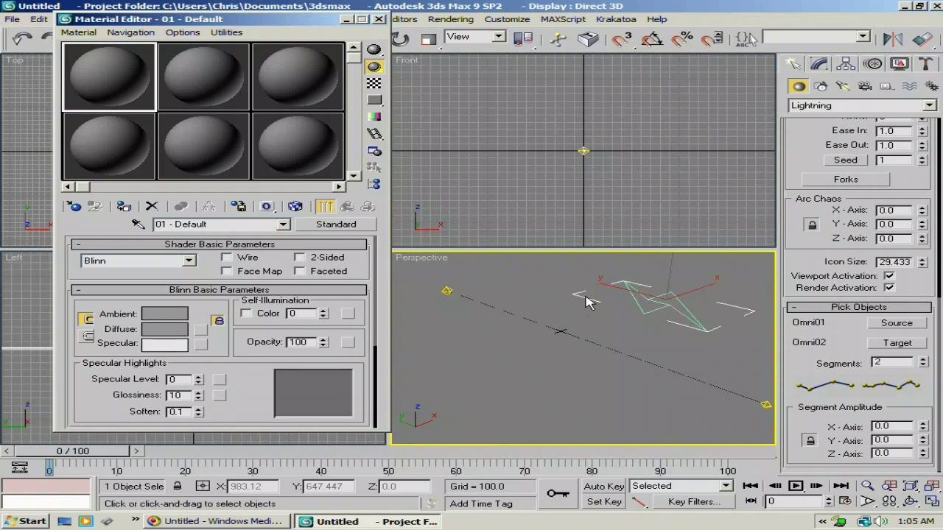
click(124, 206)
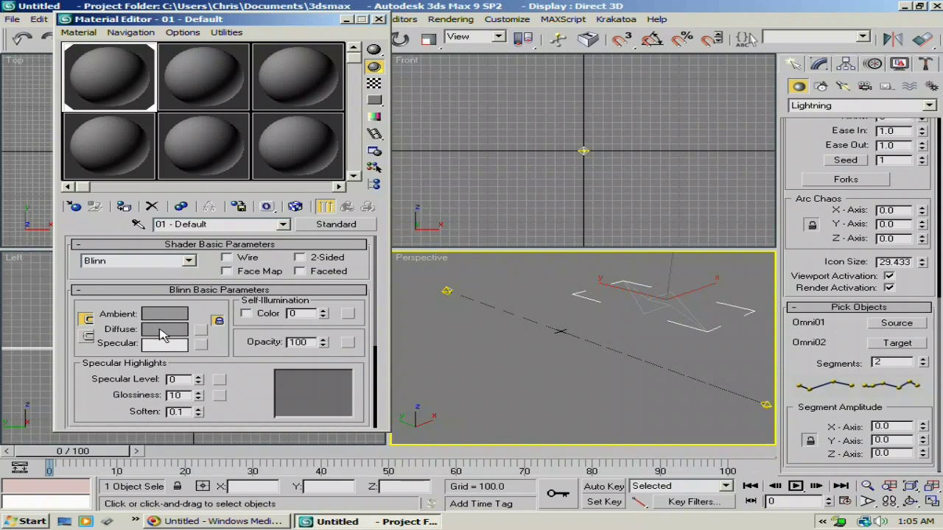
Set the 01 - Default material's diffuse color to pure white and its self-illumination to 100
click(164, 329)
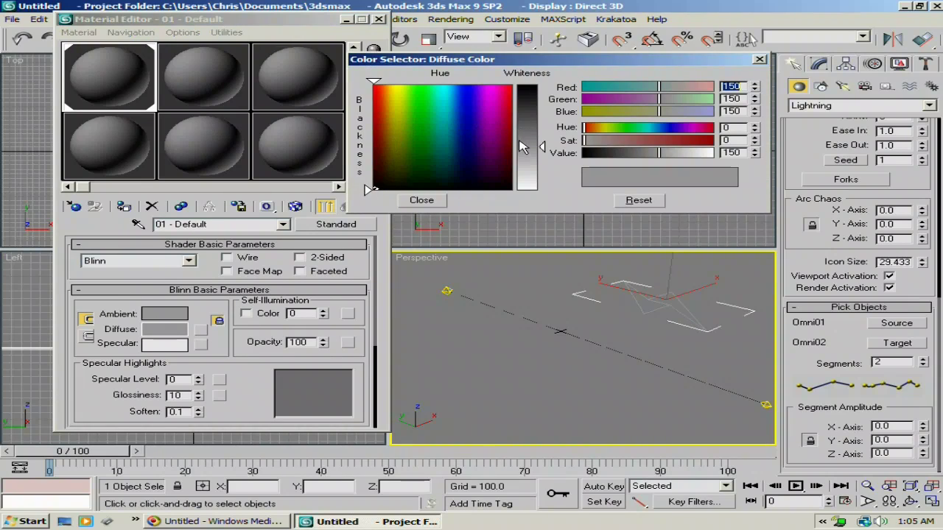
drag(522, 143, 522, 195)
click(421, 199)
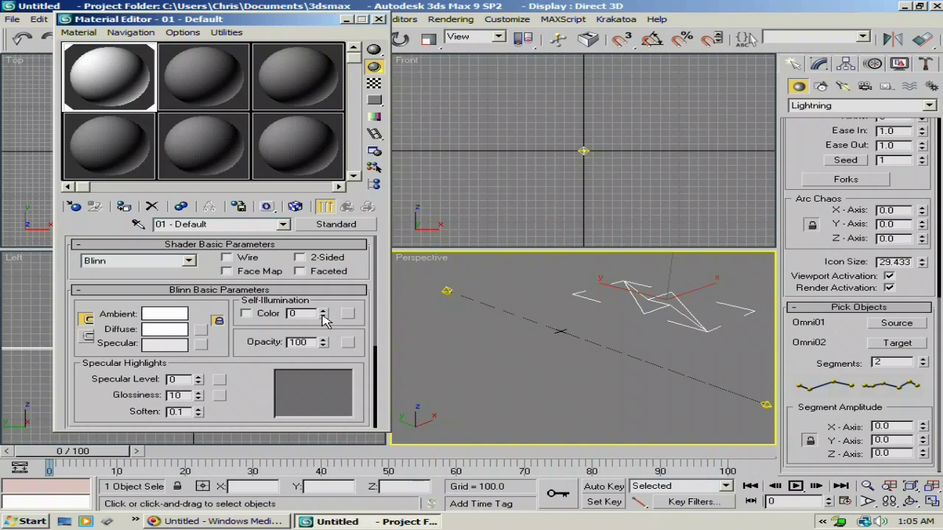
drag(323, 314, 338, 193)
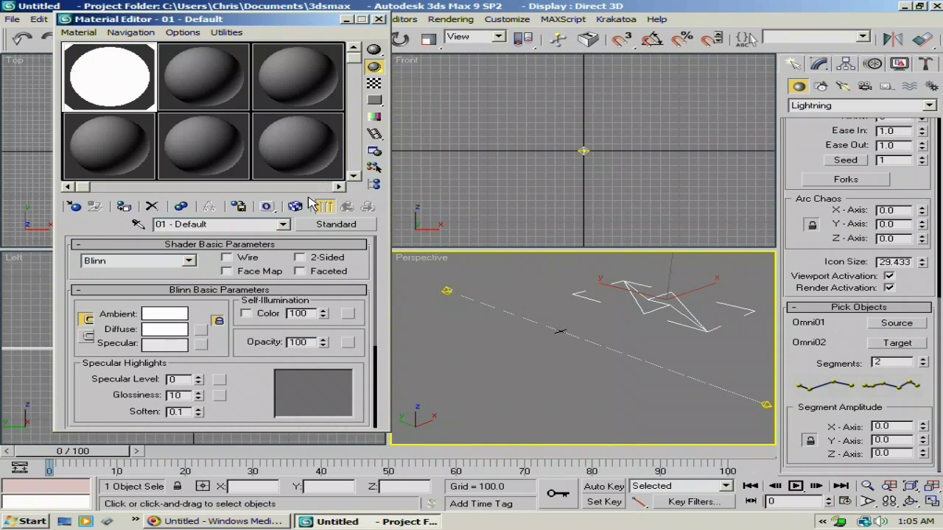
Set the material's ID channel to 1 and render the Perspective view as a test
drag(274, 210, 273, 239)
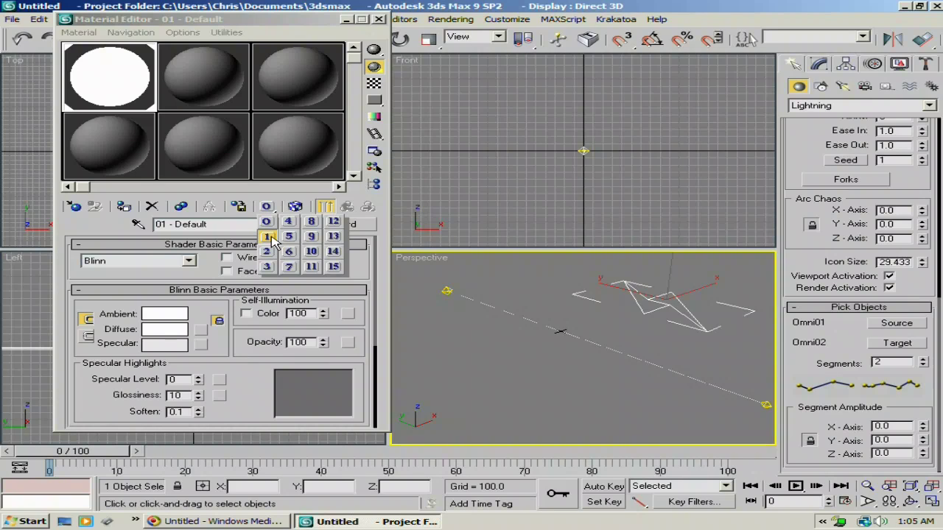
drag(272, 238, 272, 237)
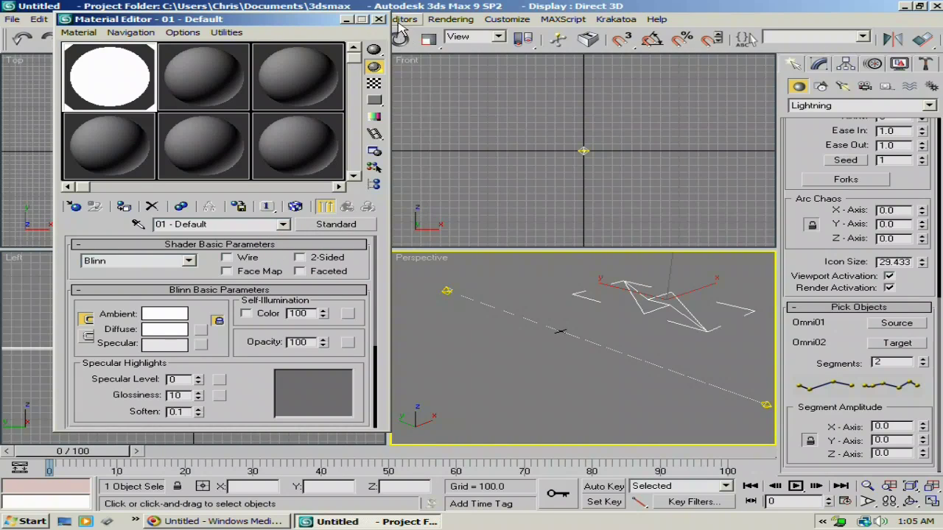
click(379, 19)
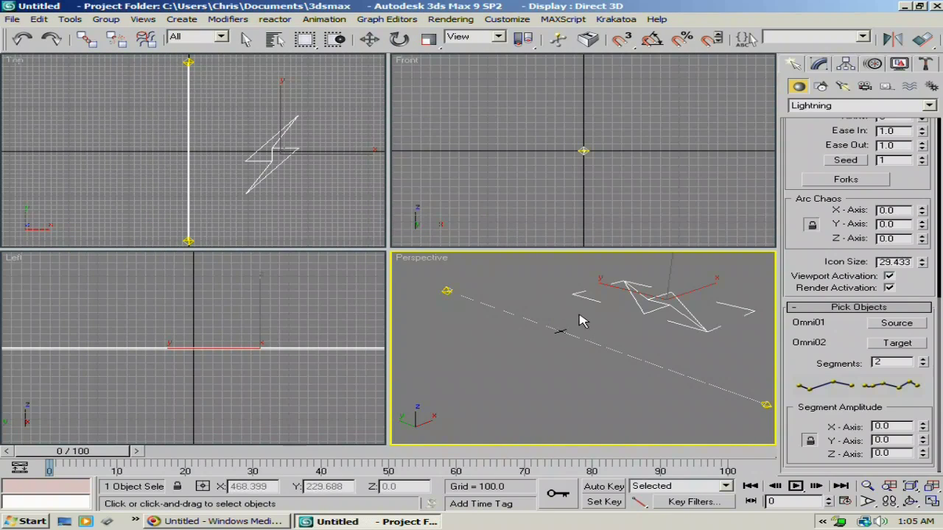
key(shift+q)
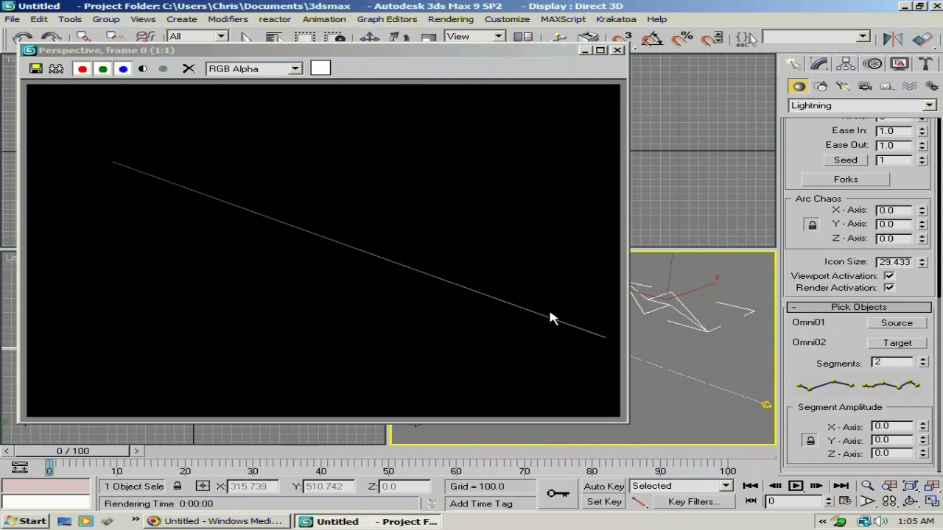
click(617, 51)
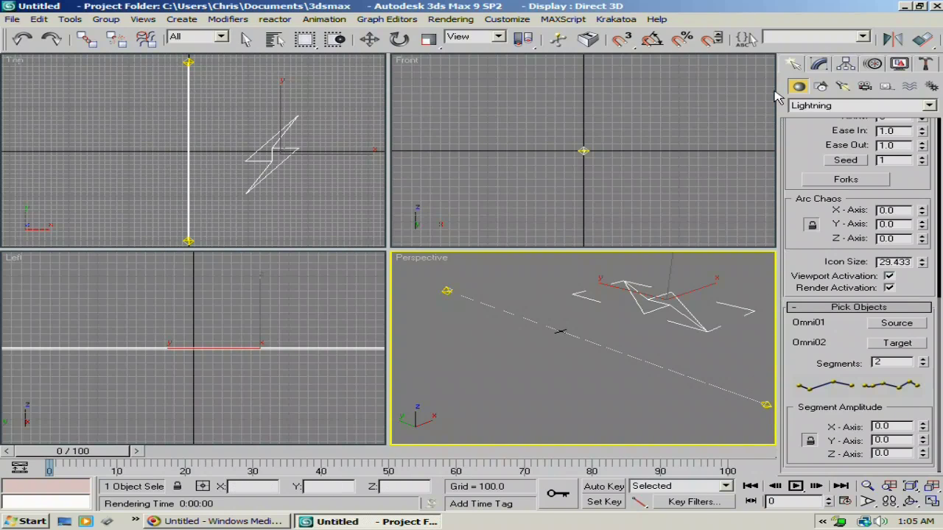
Set the Omni01 light's color to Red 255, Green 150, Blue 0 and check the color of Omni02
click(820, 65)
click(747, 383)
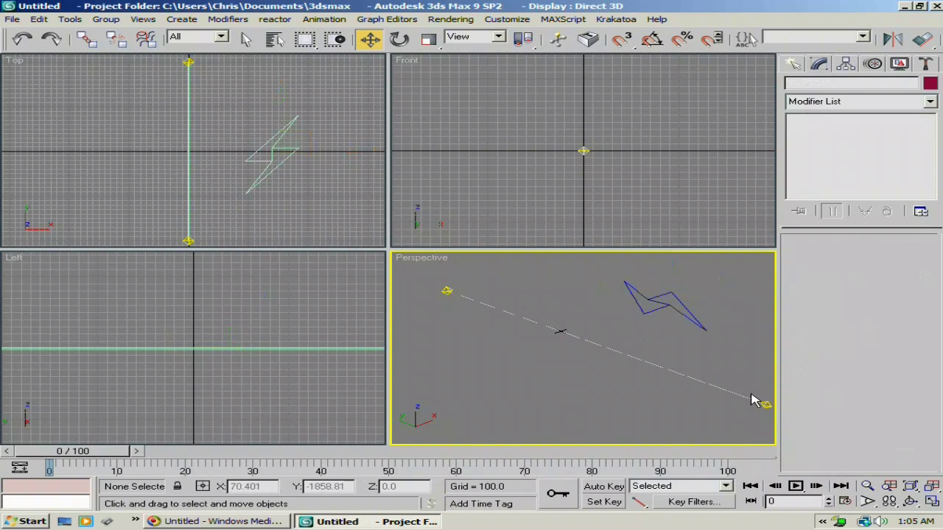
click(763, 405)
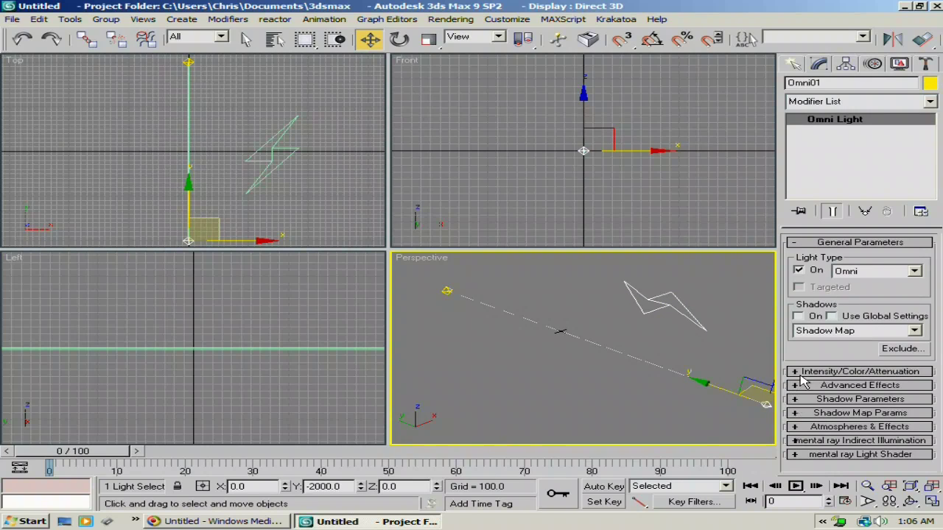
click(828, 372)
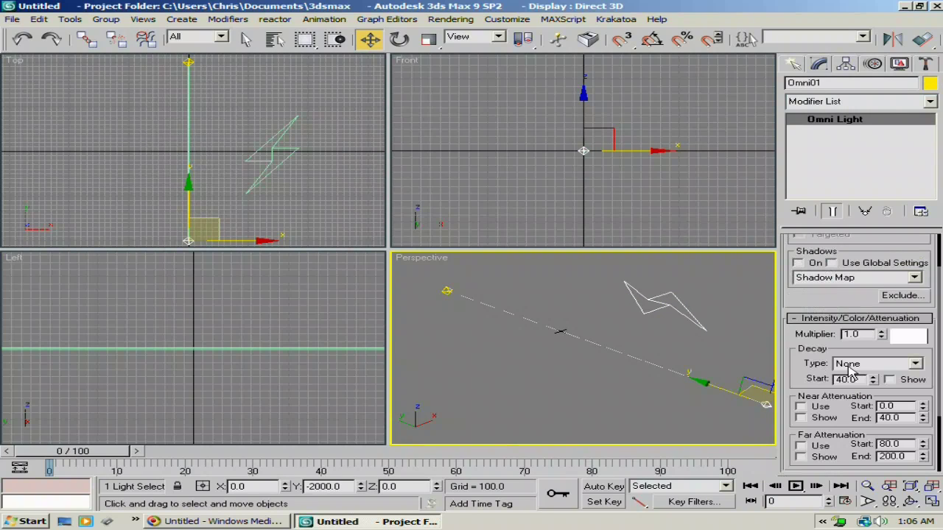
click(911, 338)
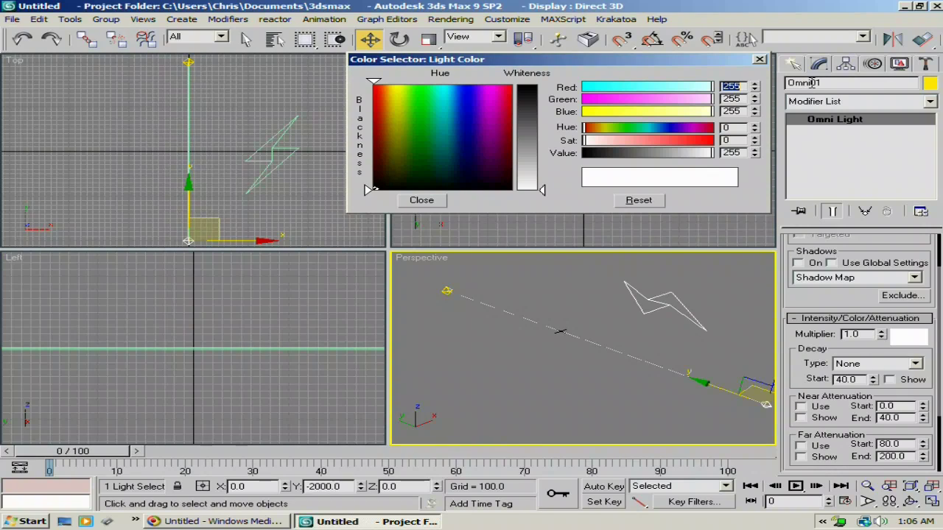
key(Tab)
text(150)
key(Tab)
text(0)
key(Return)
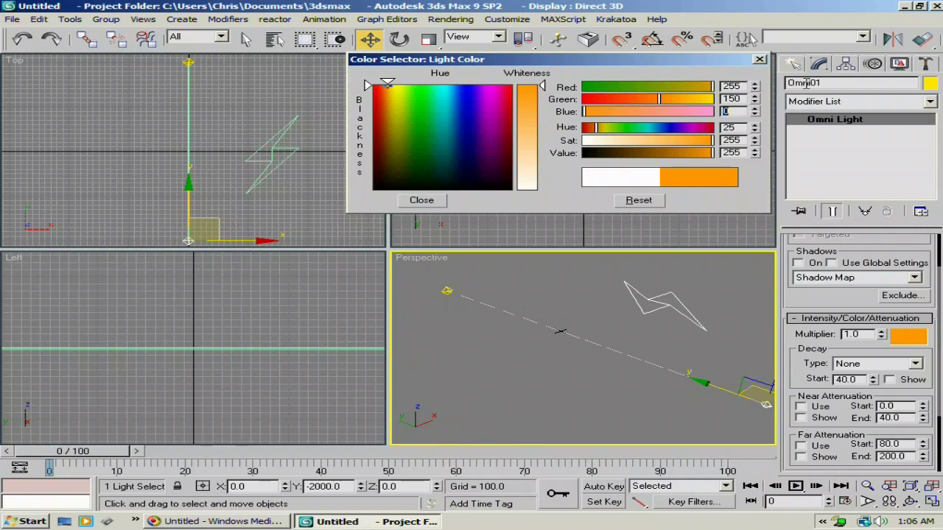
click(419, 199)
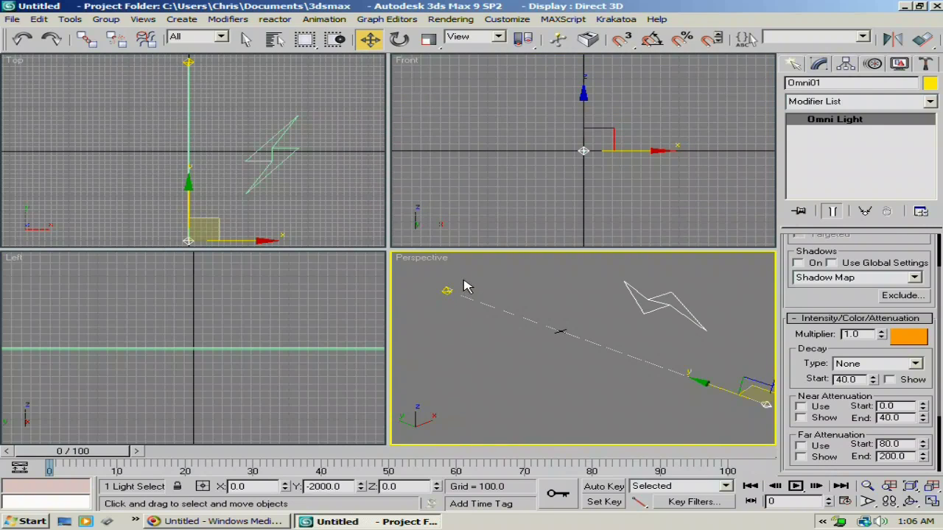
click(447, 289)
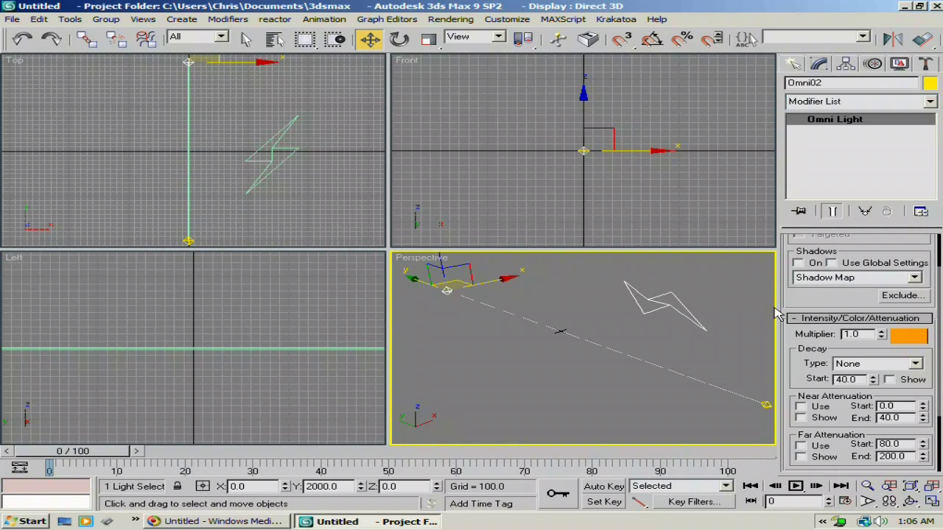
click(740, 343)
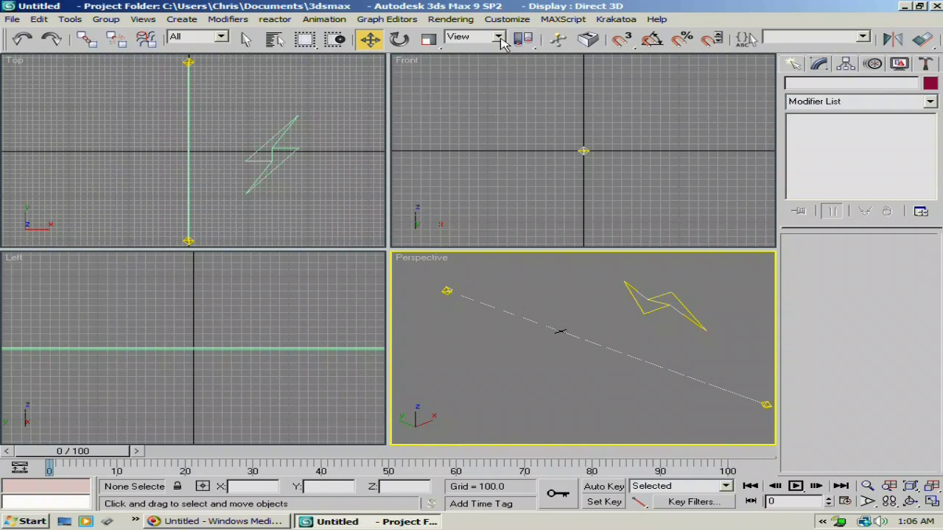
Open Video Post and add a scene event for the Perspective view with VP times 0 to 100
click(466, 25)
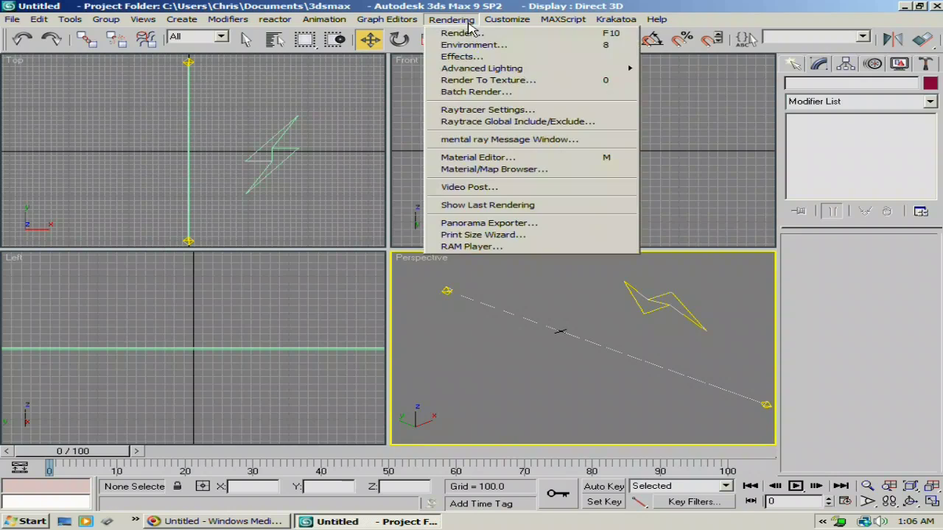
click(467, 186)
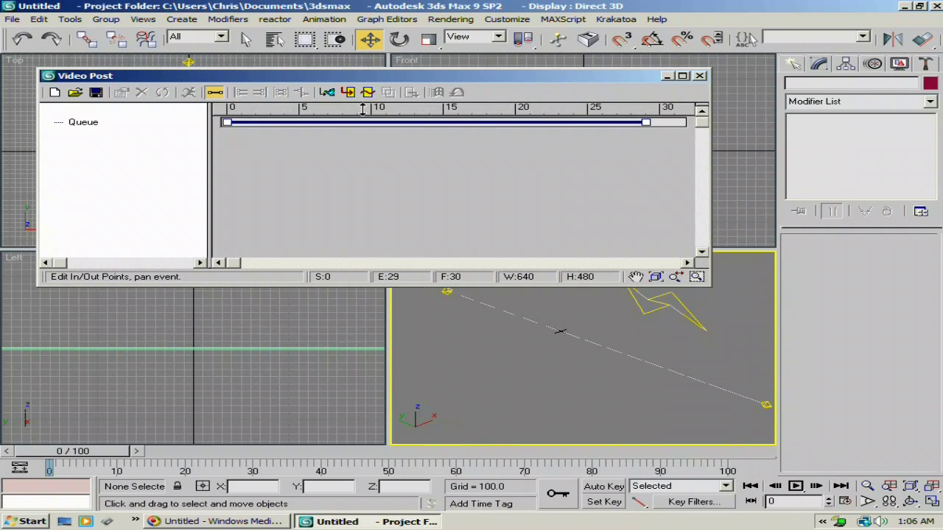
click(328, 94)
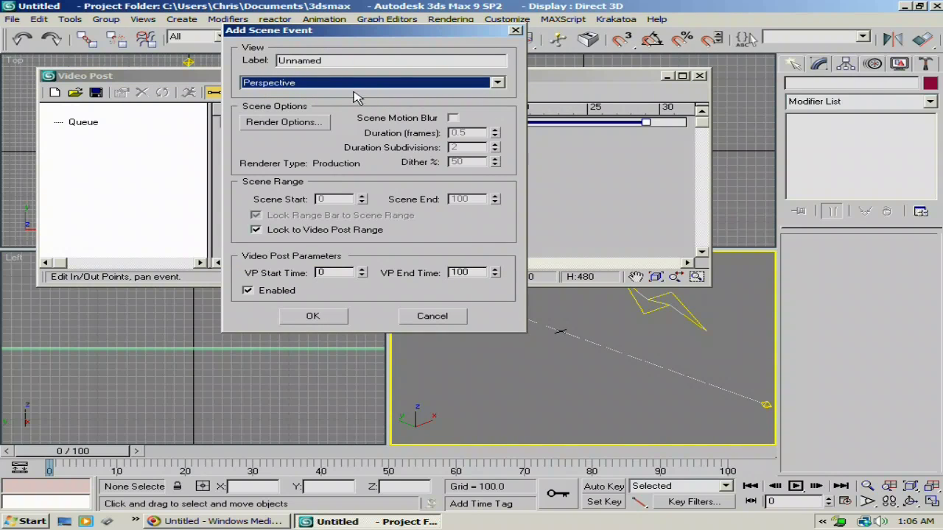
click(340, 321)
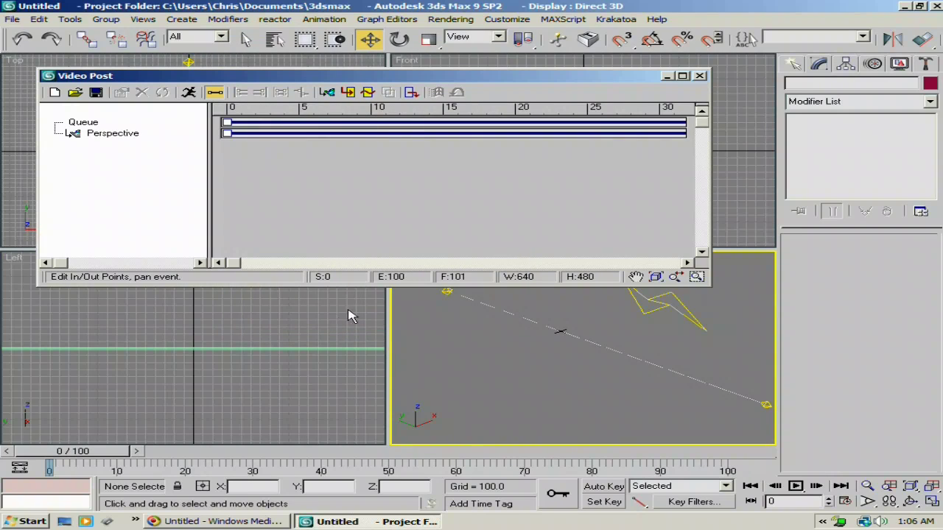
Start an image filter event in the Video Post queue with the Lens Effects Flare plug-in and open its setup
click(368, 92)
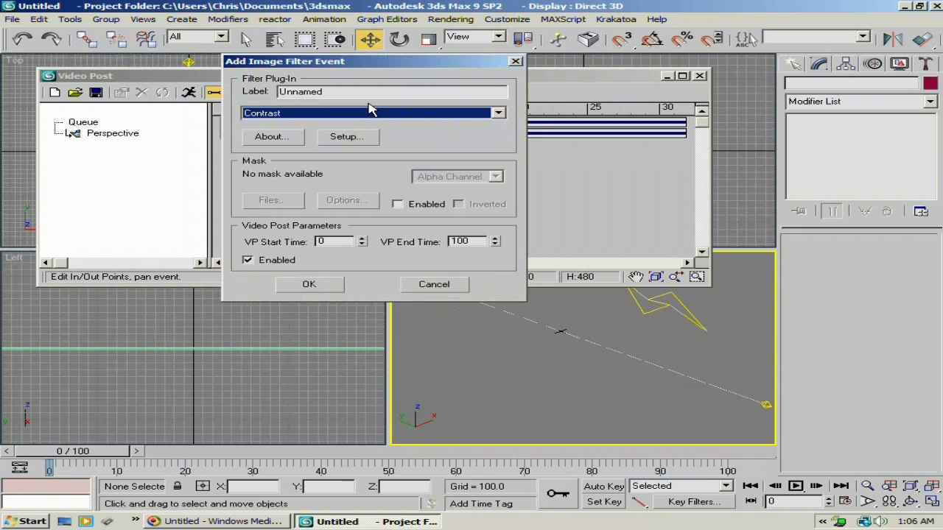
click(368, 113)
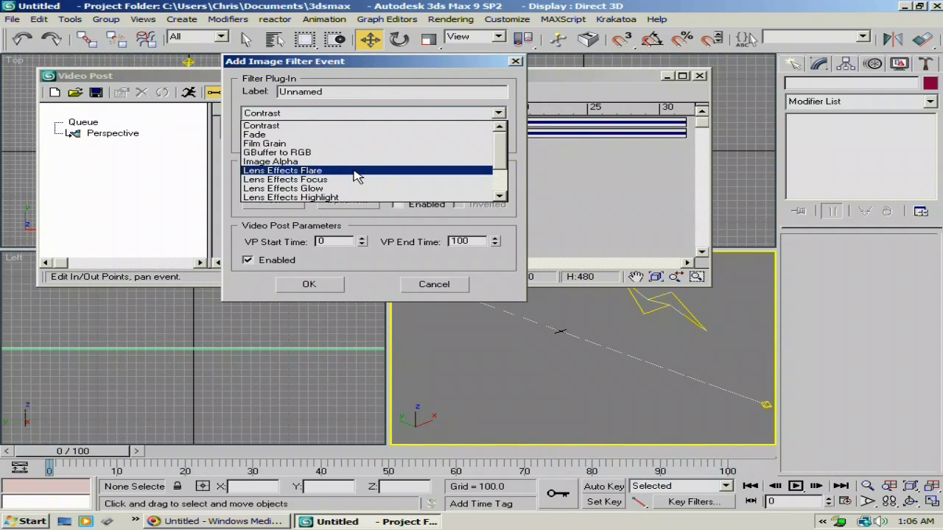
click(357, 172)
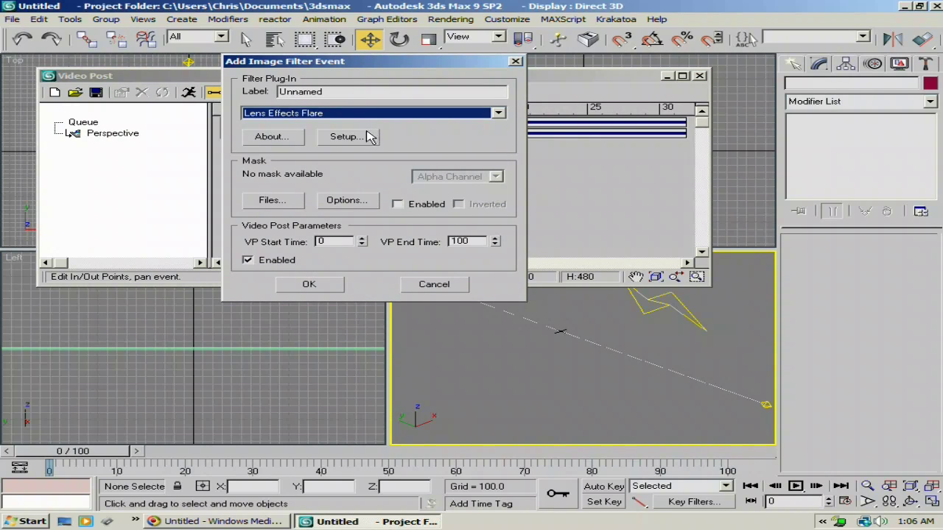
click(369, 138)
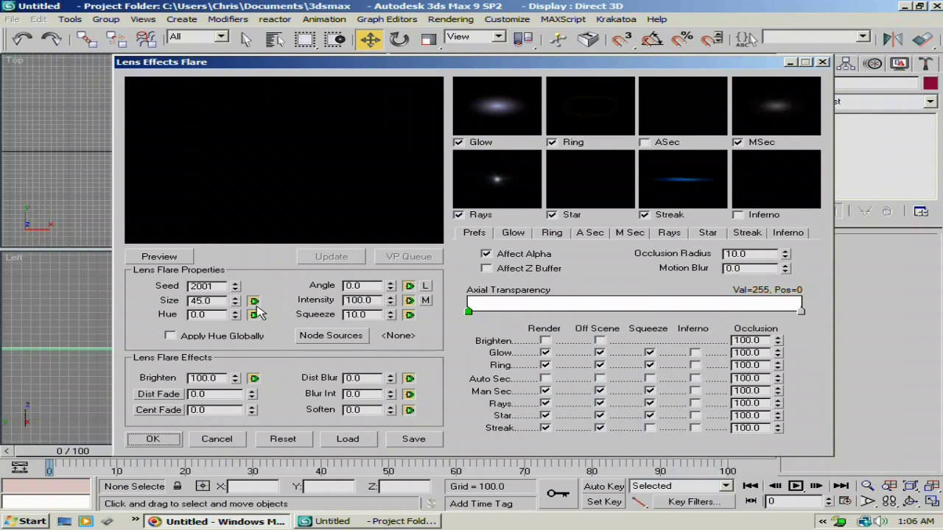
Turn on the flare preview and enable Squeeze for the Streak effect
double_click(220, 302)
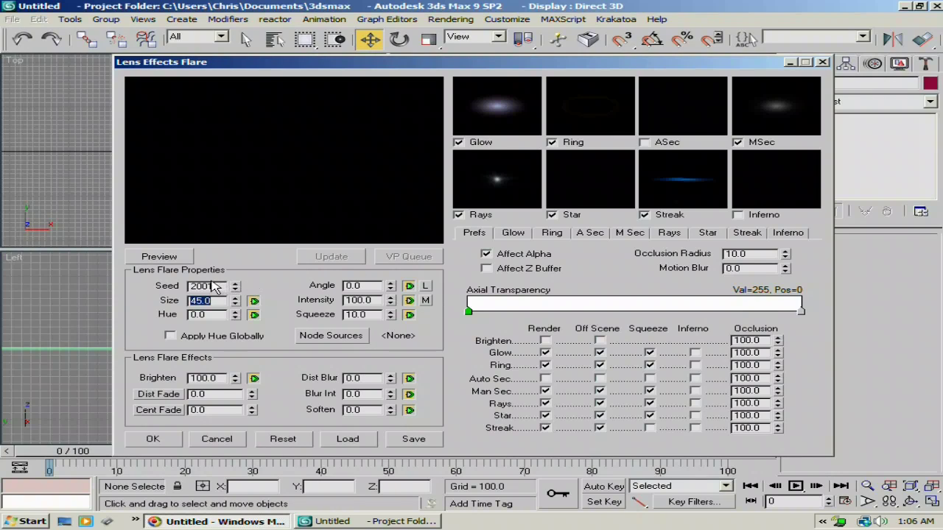
click(161, 258)
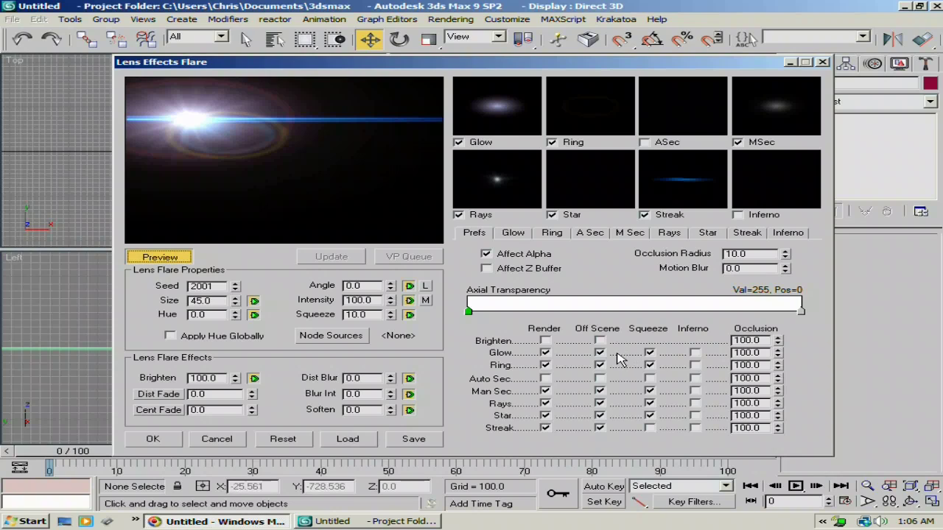
click(651, 428)
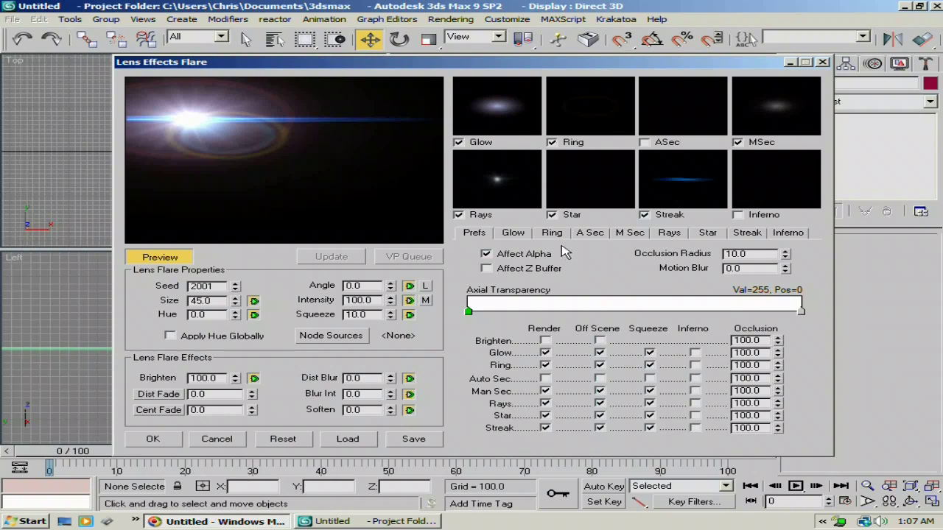
Set the first flag of the Glow's Radial Color gradient to white with Red, Green and Blue at 255
click(513, 233)
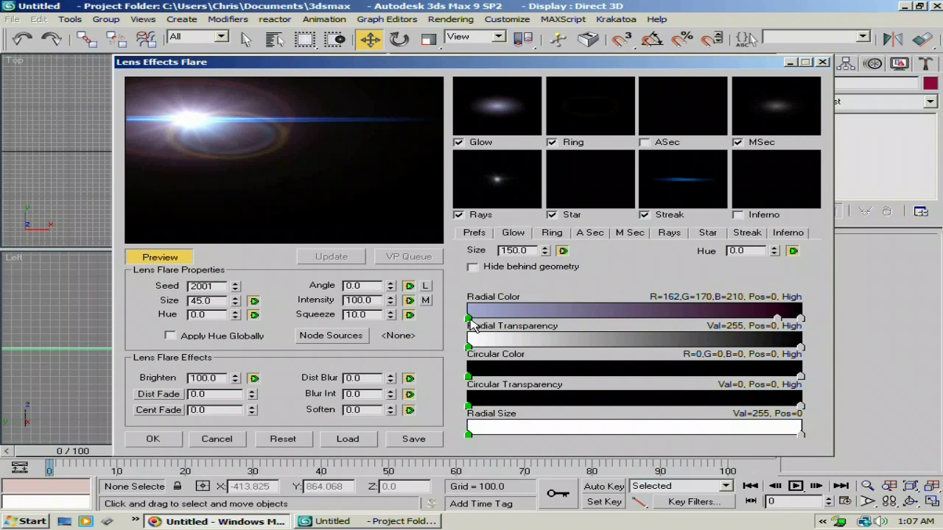
right_click(470, 321)
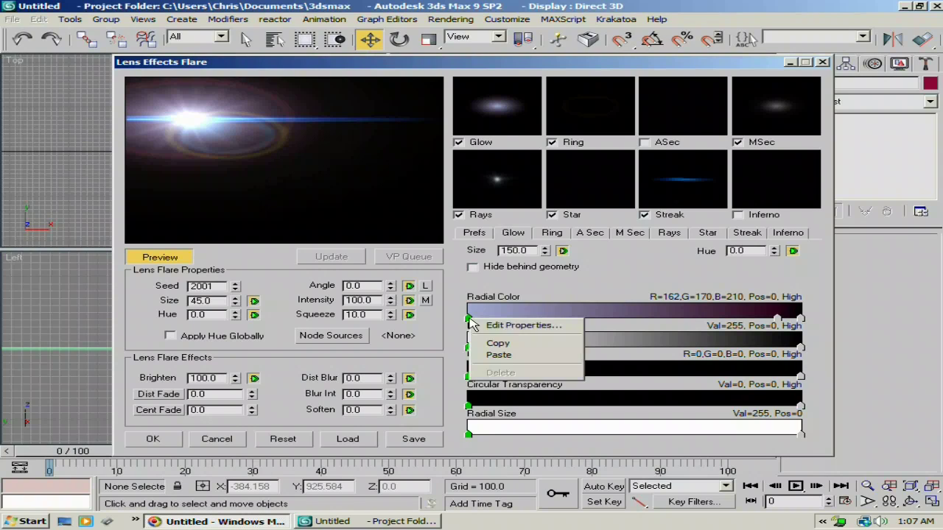
click(483, 327)
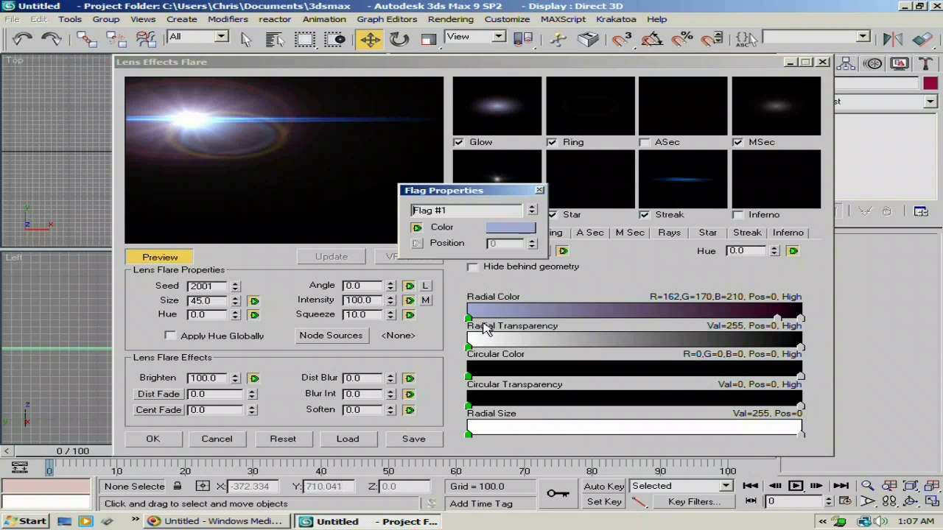
click(515, 233)
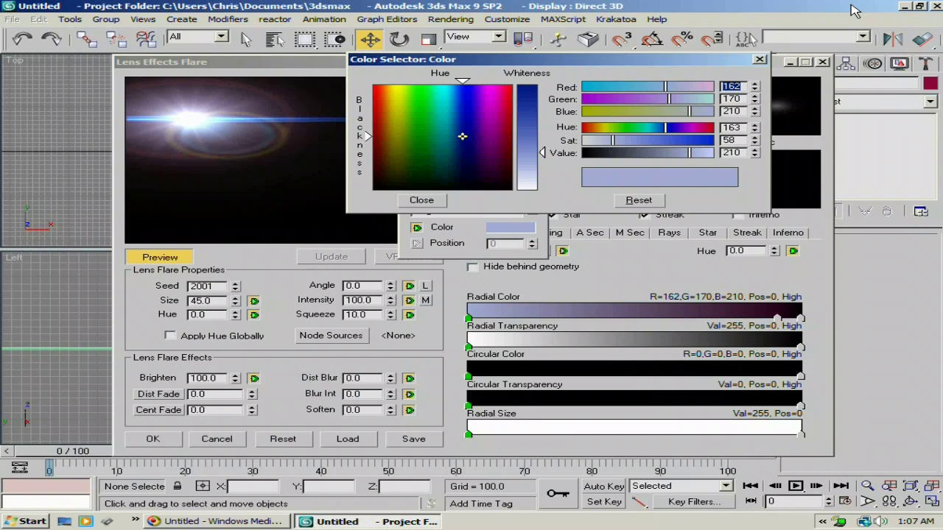
key(Tab)
text(255)
key(Tab)
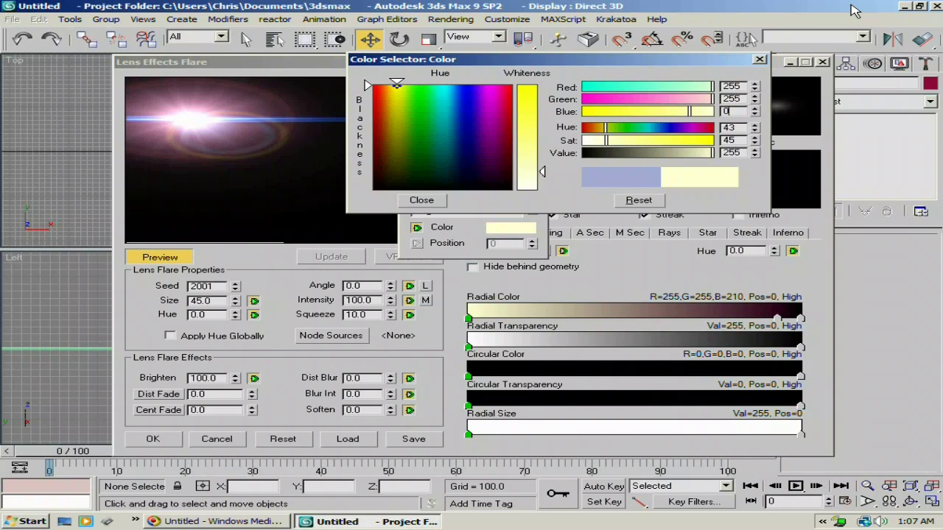
text(0)
key(Return)
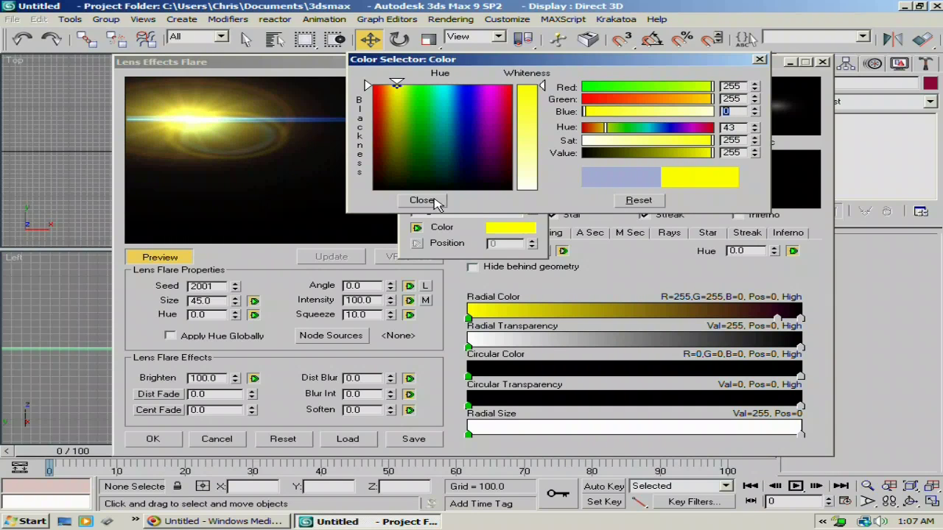
text(255)
key(Return)
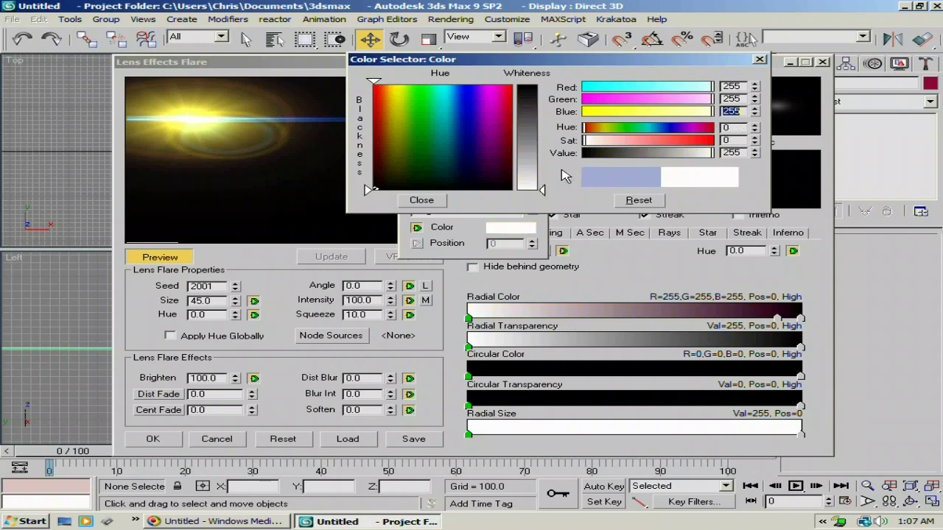
click(421, 200)
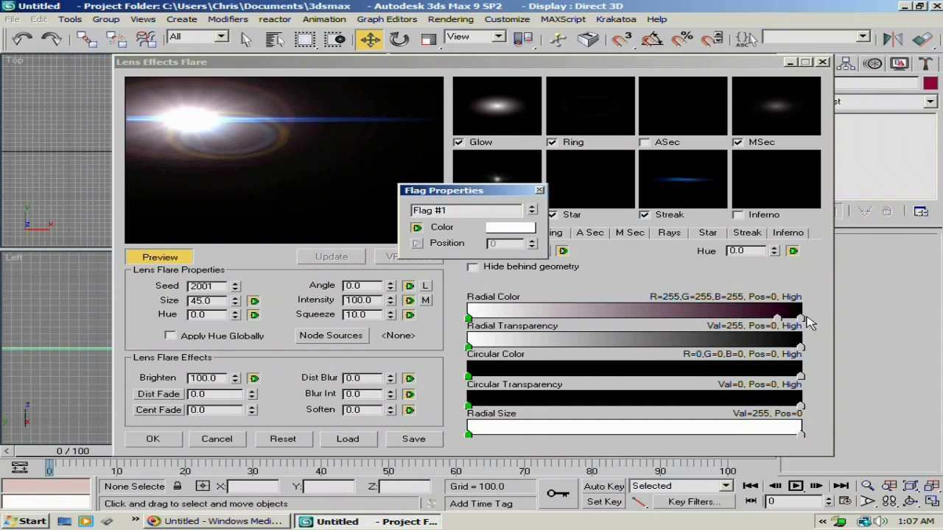
Move the dark flag near the end of the Glow's Radial Color gradient to position 20 and colour it Red 255, Green 150, Blue 0
drag(781, 322, 538, 333)
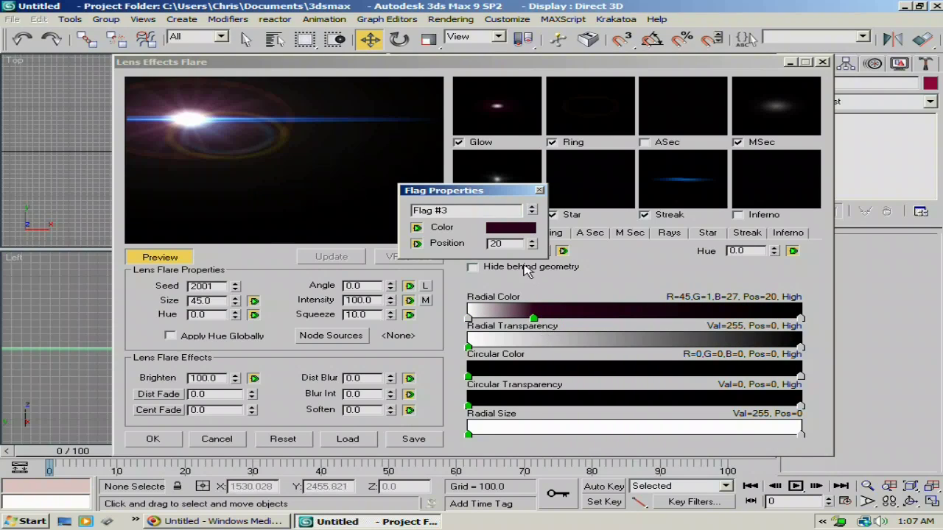
click(508, 228)
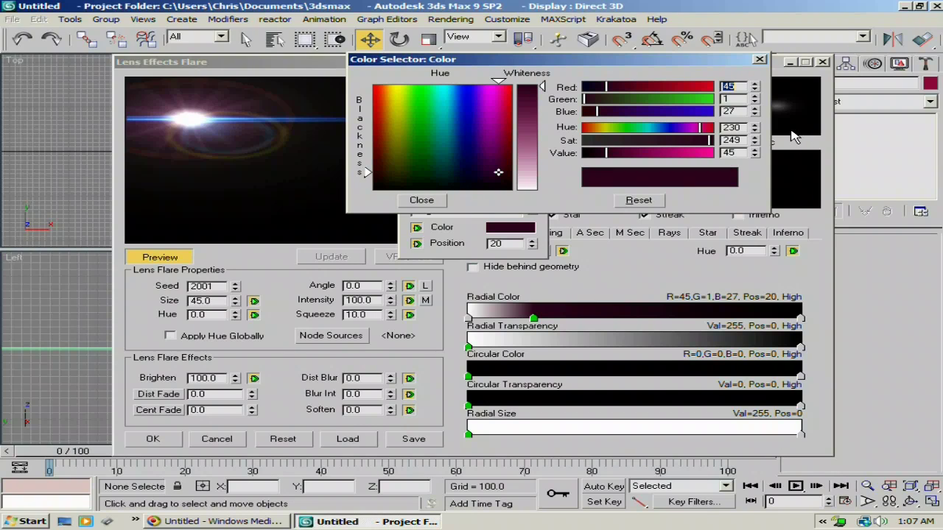
text(255)
key(Return)
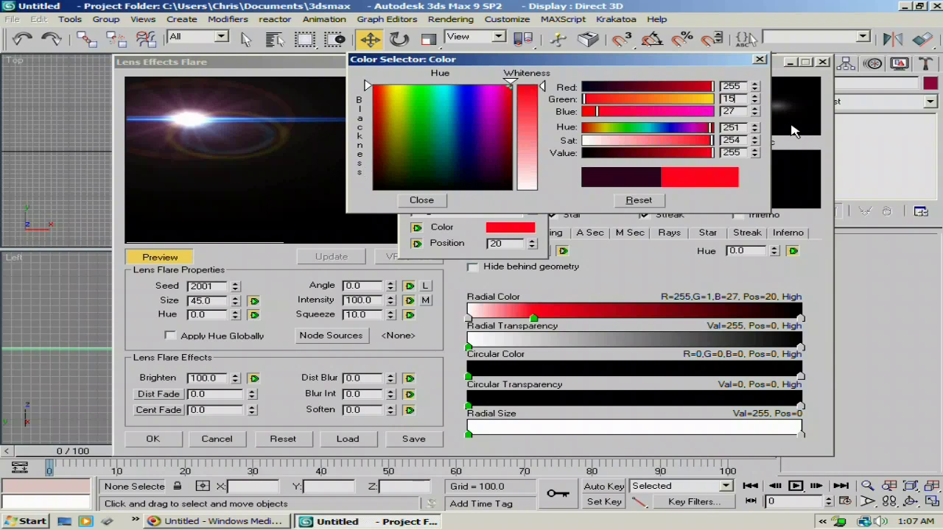
text(25)
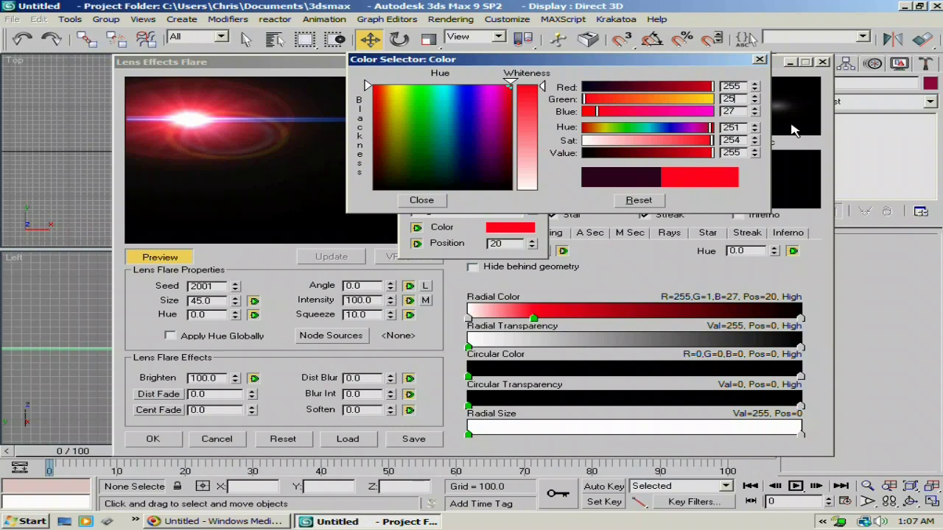
text(5)
key(Tab)
text(0)
key(Return)
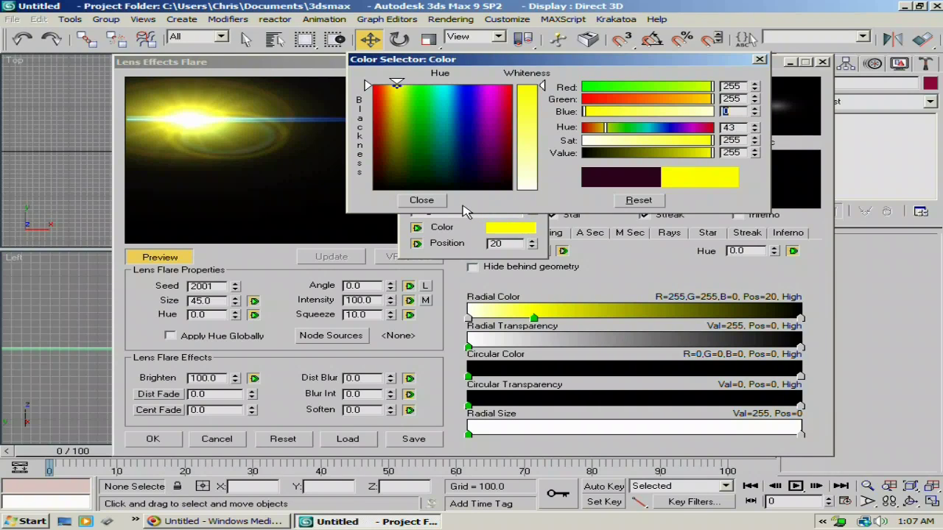
click(744, 98)
text(150)
key(Return)
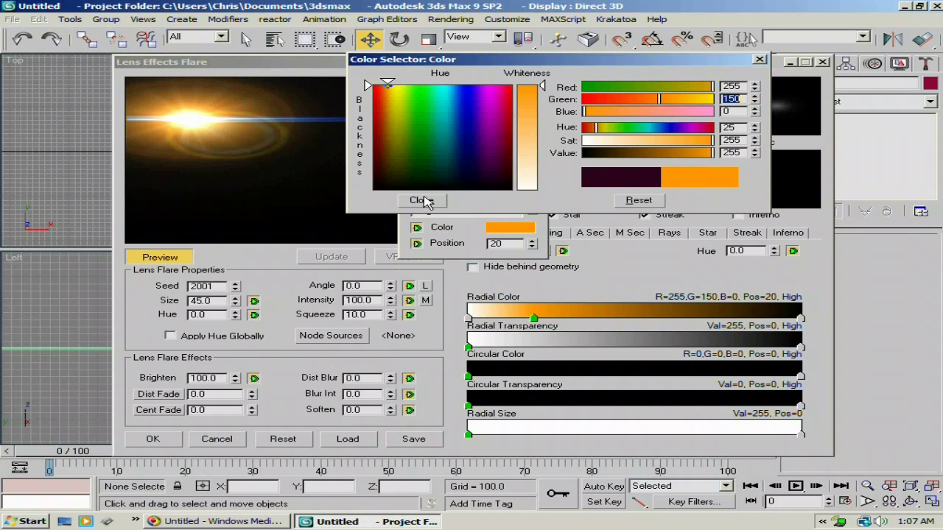
click(421, 200)
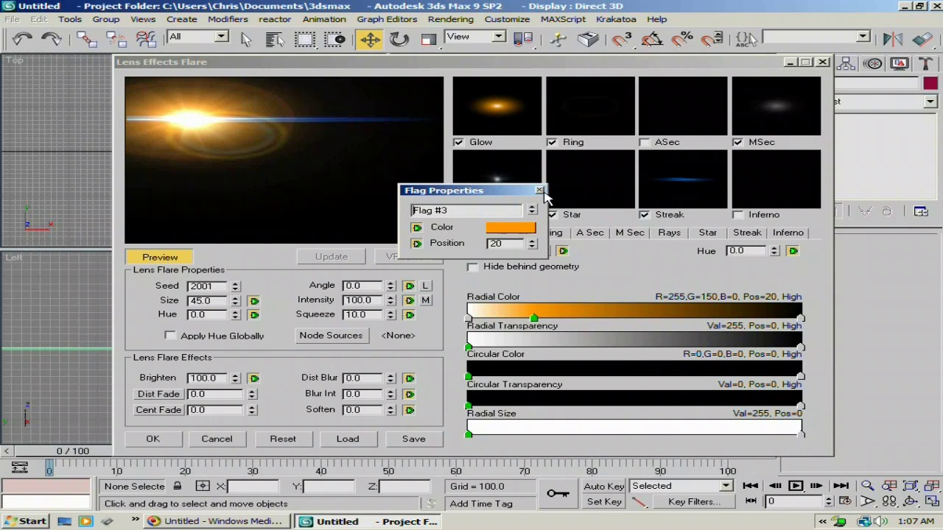
click(539, 191)
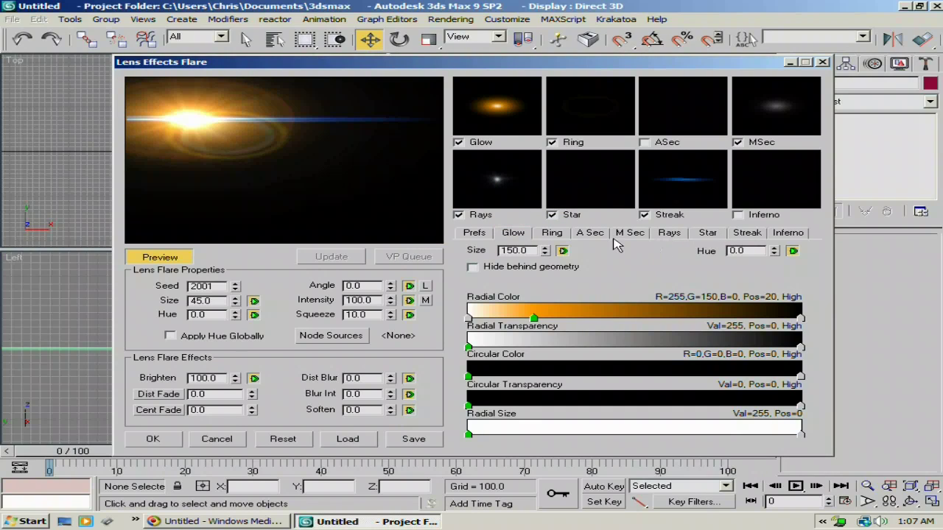
Delete the cyan flag at position 1 from the Streak's Radial Color gradient
click(746, 234)
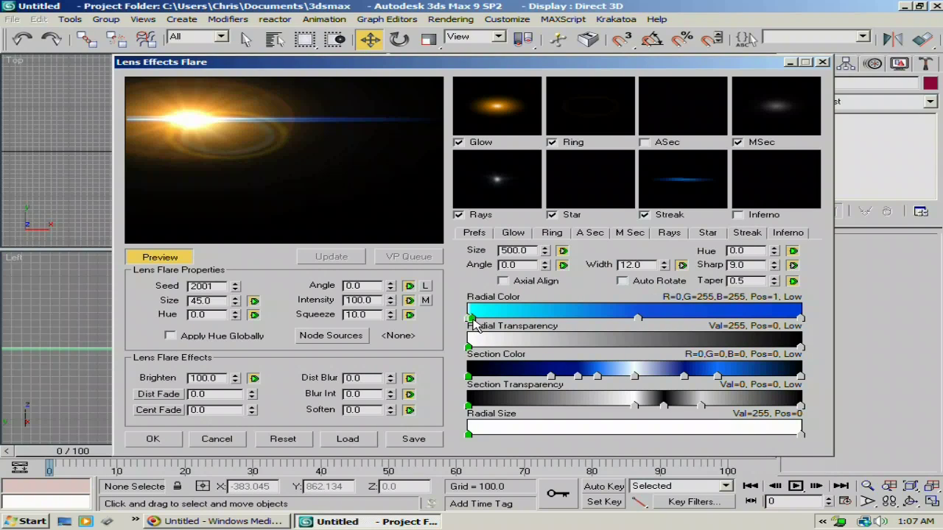
right_click(473, 321)
click(503, 375)
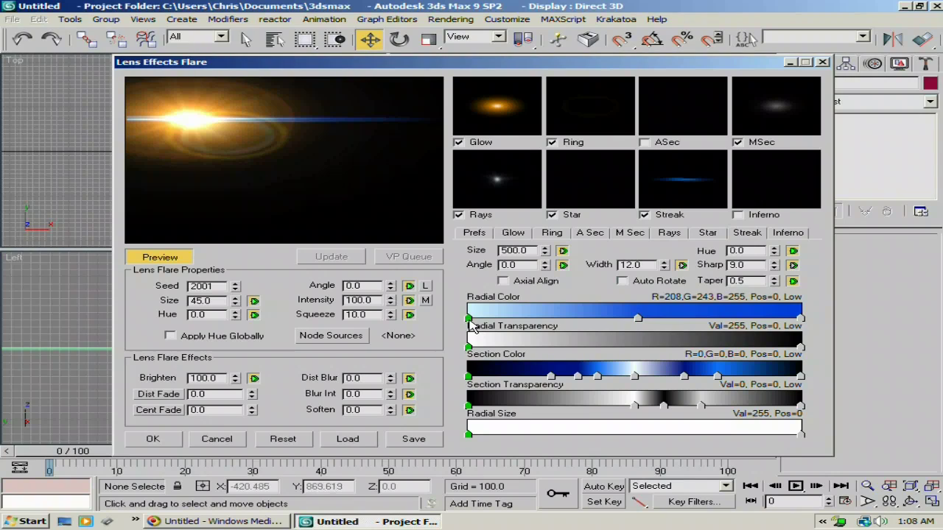
Whiten the first flag of the Streak's Radial Color gradient to Red 253, Green 255, Blue 255
right_click(471, 321)
click(492, 329)
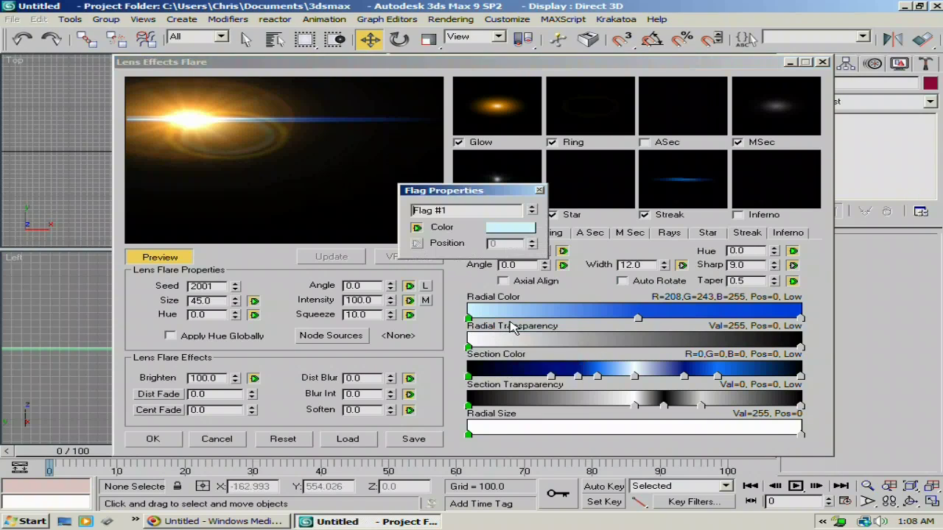
click(519, 230)
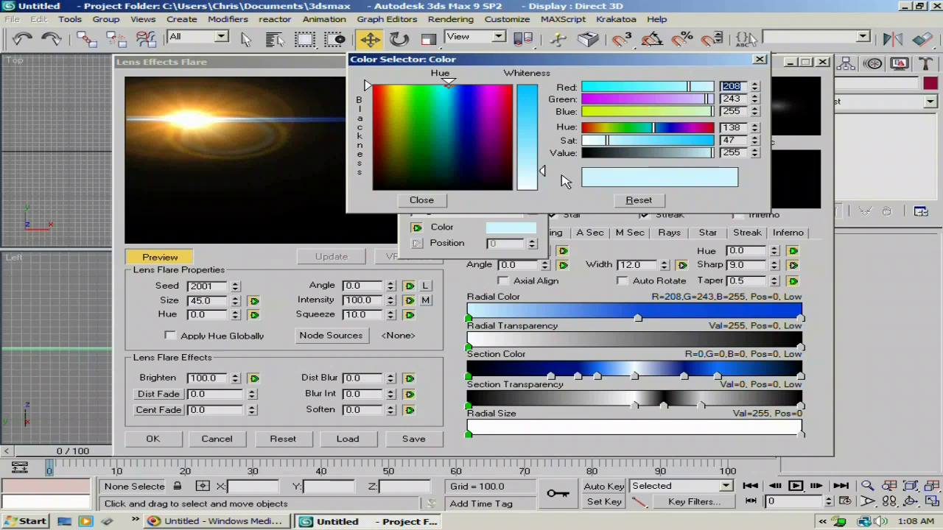
drag(543, 169, 540, 191)
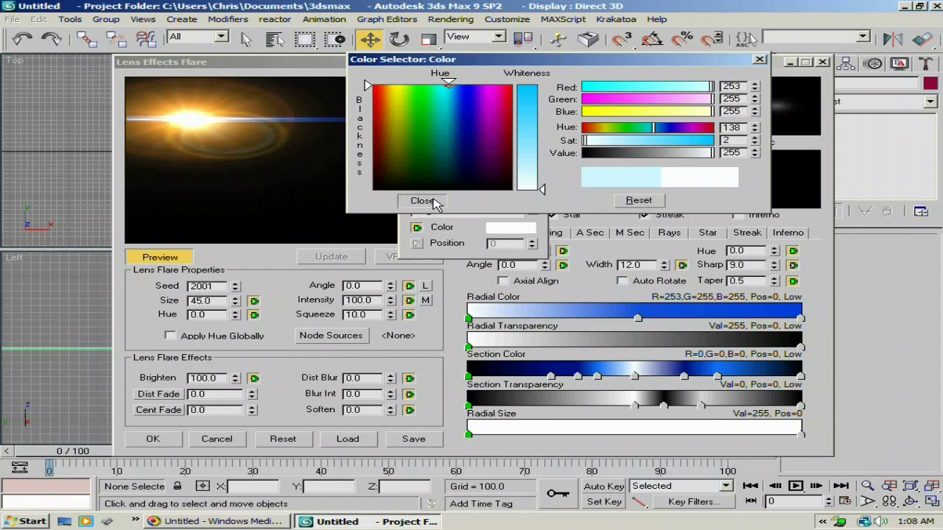
click(435, 203)
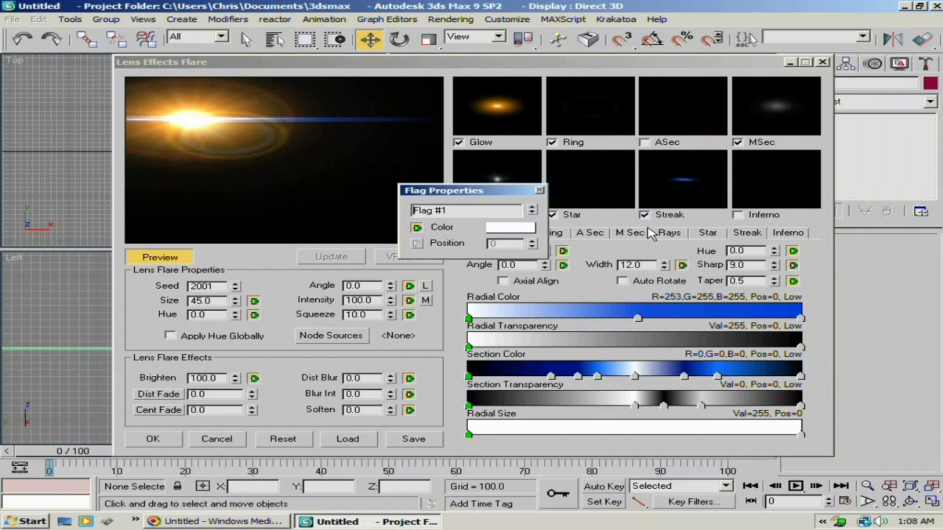
Move the middle flag of the Streak's Radial Color gradient to position 20 and colour it Red 255, Green 150, Blue 0
click(637, 320)
drag(638, 322, 536, 322)
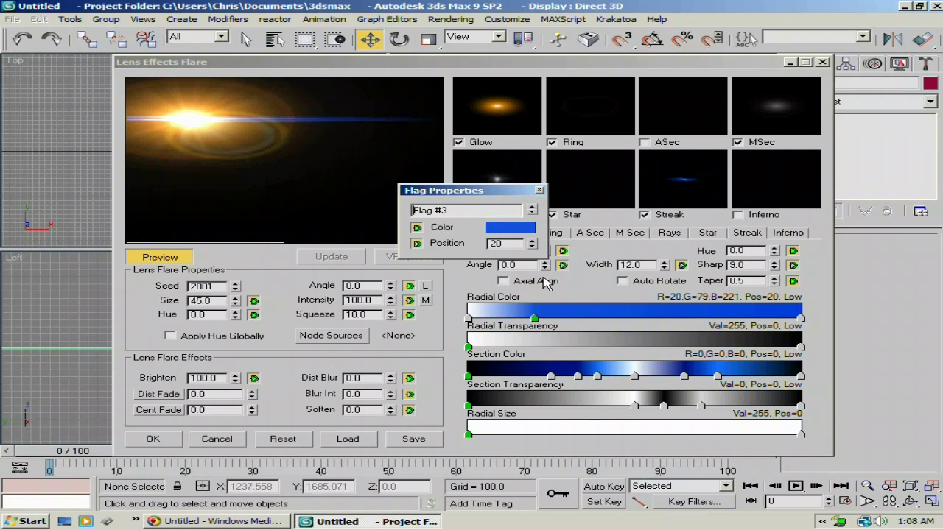
click(514, 230)
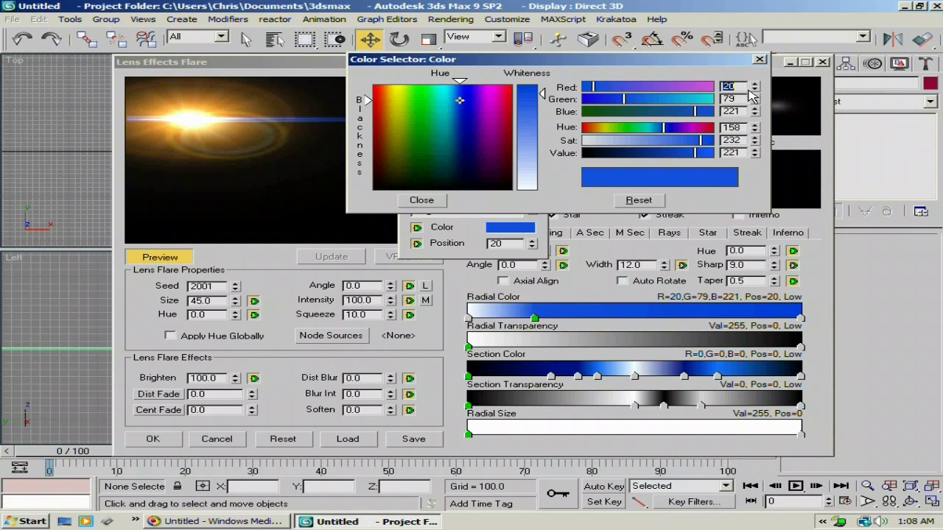
click(735, 89)
text(255)
key(Tab)
text(150)
key(Tab)
text(0)
key(Return)
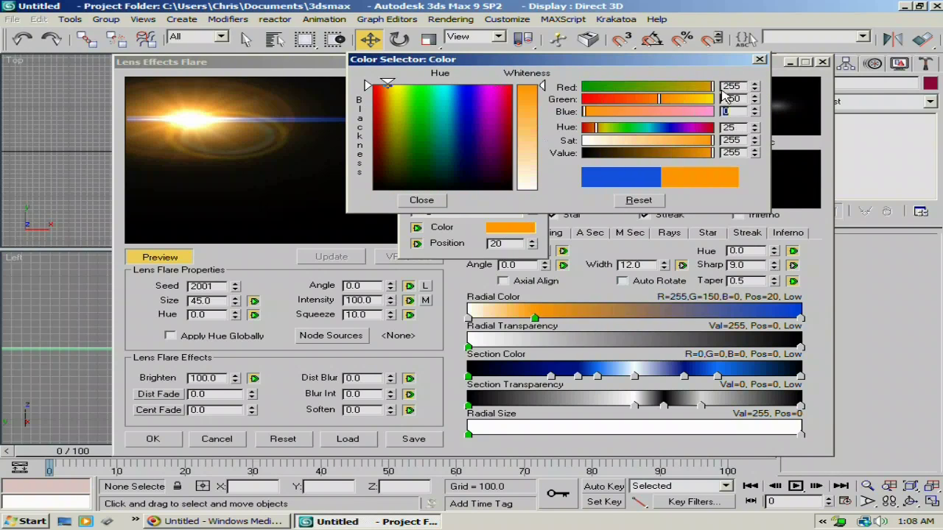
click(424, 200)
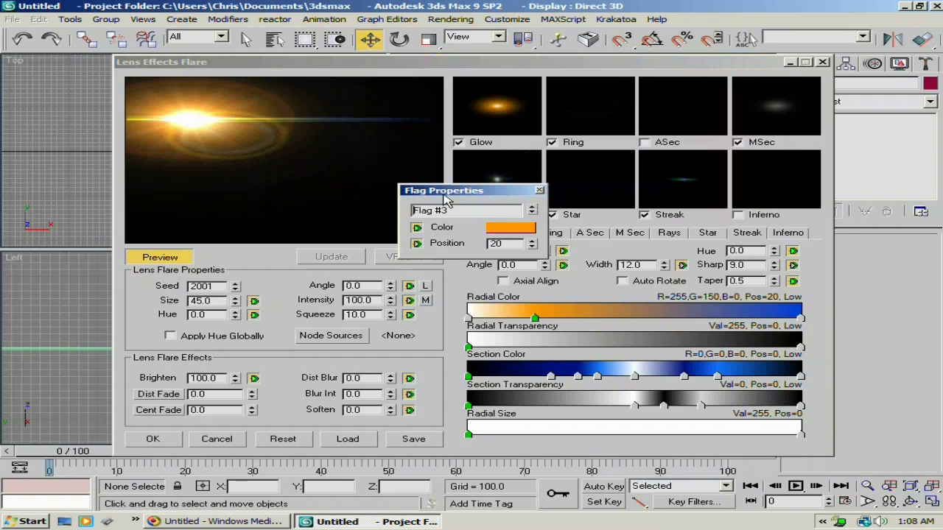
Set the end flag of the Streak's Radial Color gradient to orange with Red 255, Green 150 and Blue 0
click(801, 317)
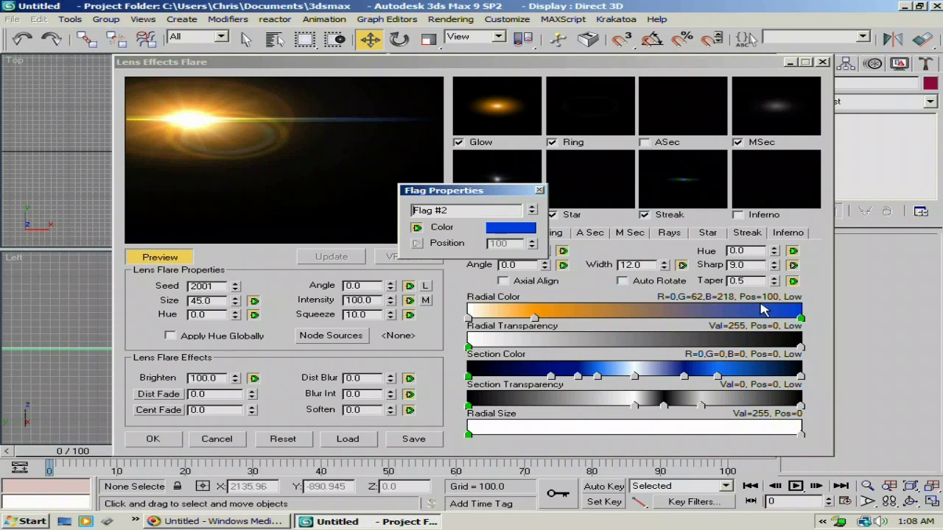
click(510, 227)
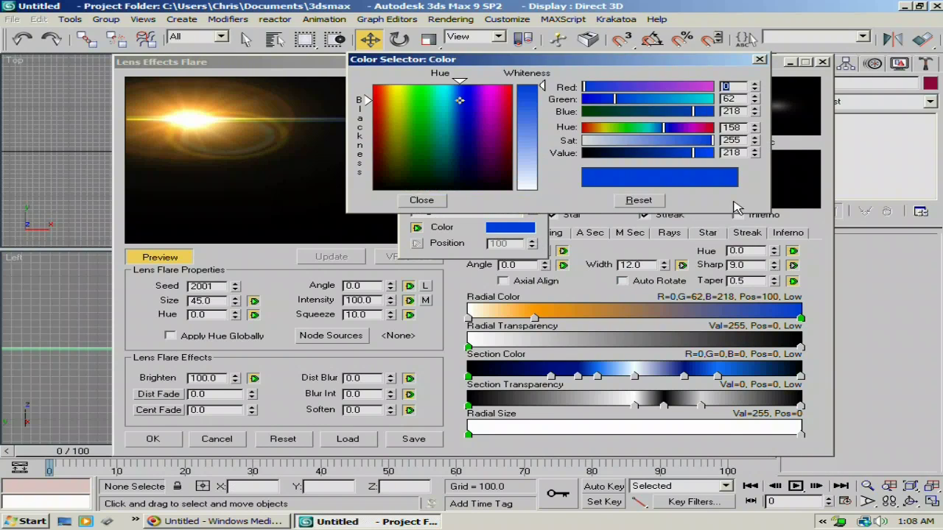
text(255)
key(Tab)
text(150)
key(Tab)
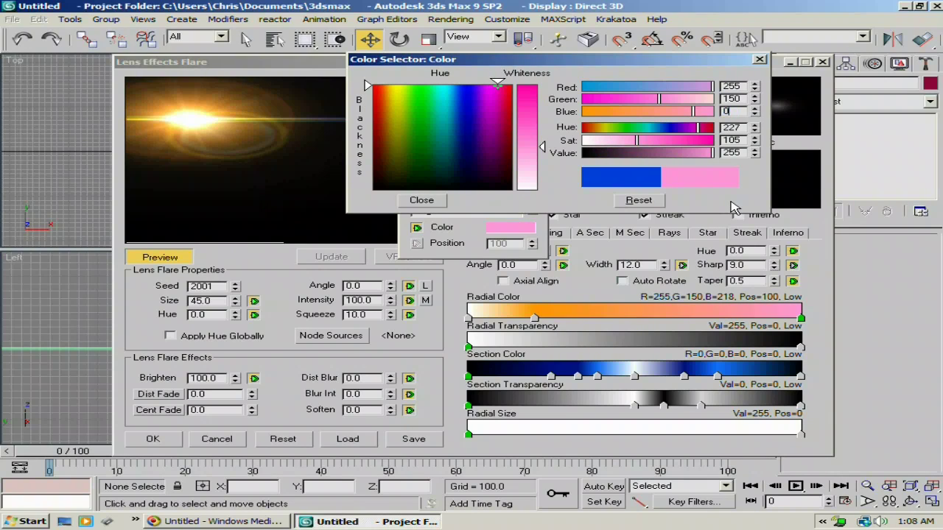
text(0)
key(Return)
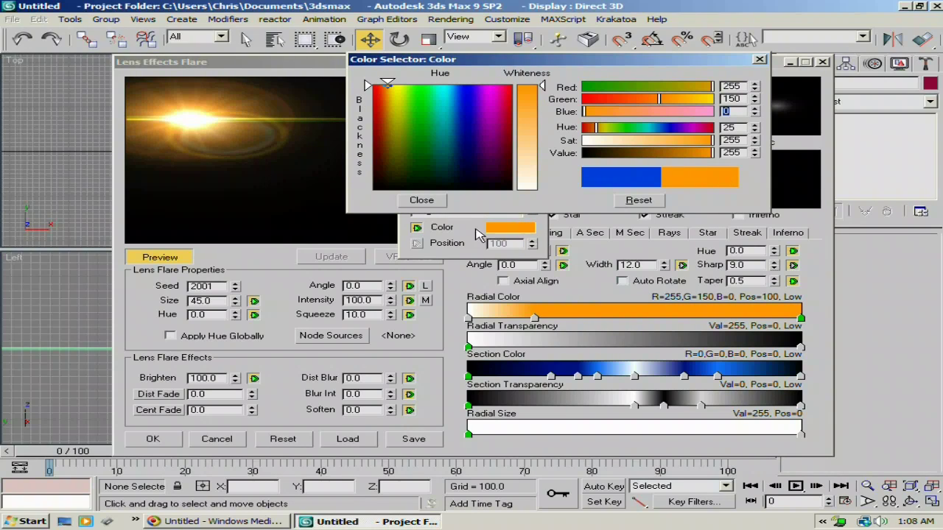
Change the Streak's Radial Color flag at position 20 to yellow by setting Green to 255, and close the flag properties
click(536, 317)
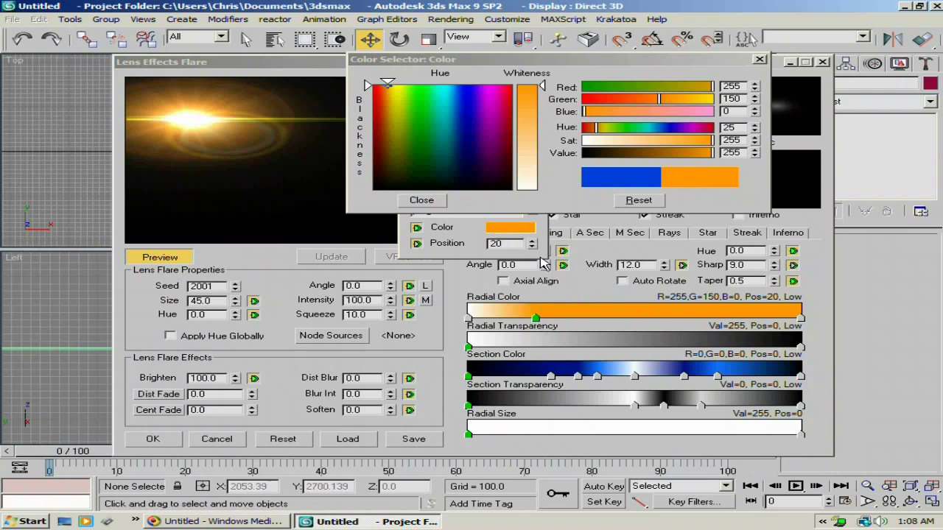
click(426, 201)
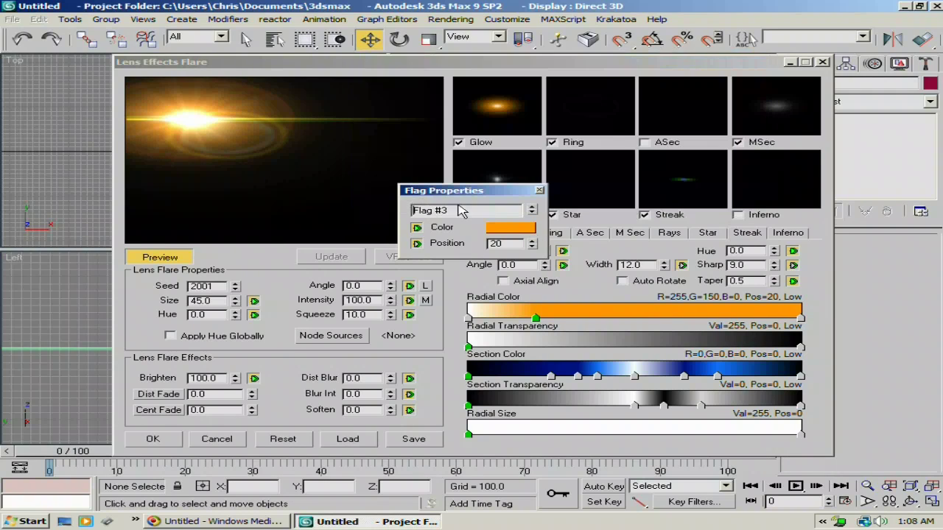
click(507, 232)
key(Tab)
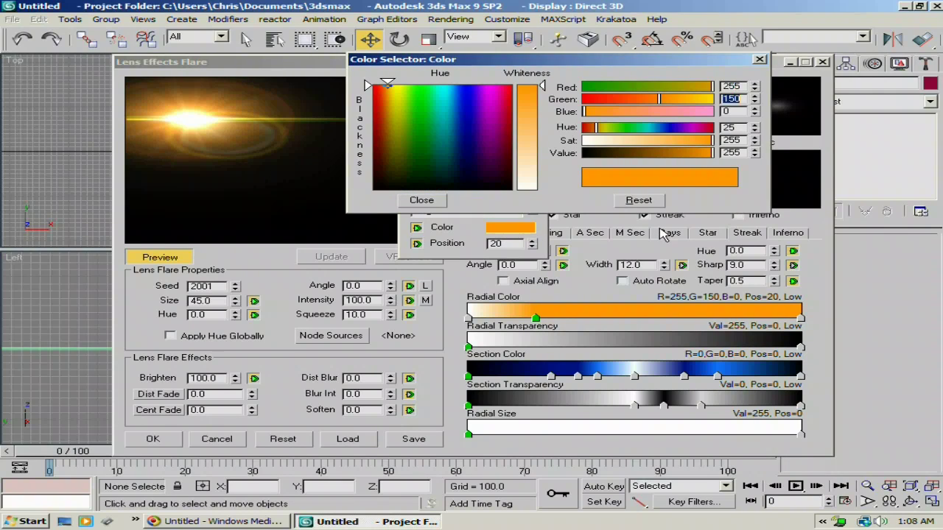
text(255)
key(Return)
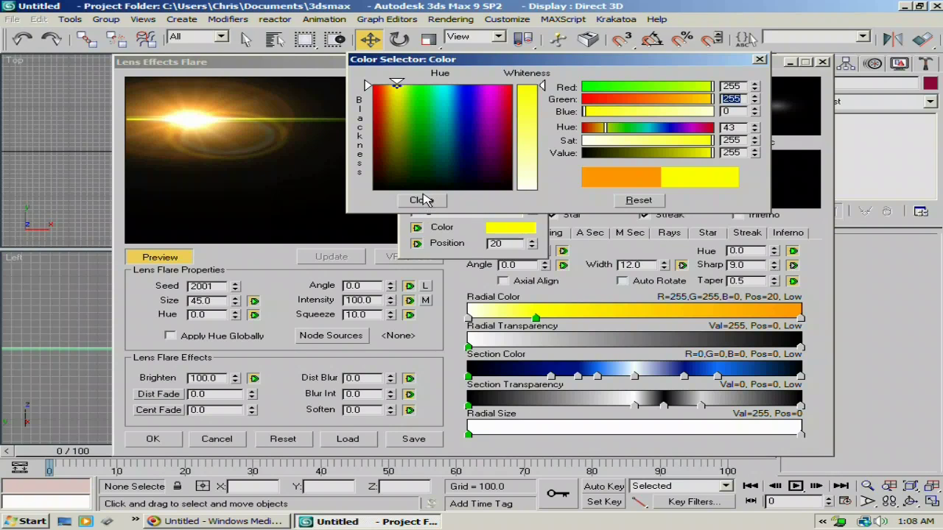
click(421, 200)
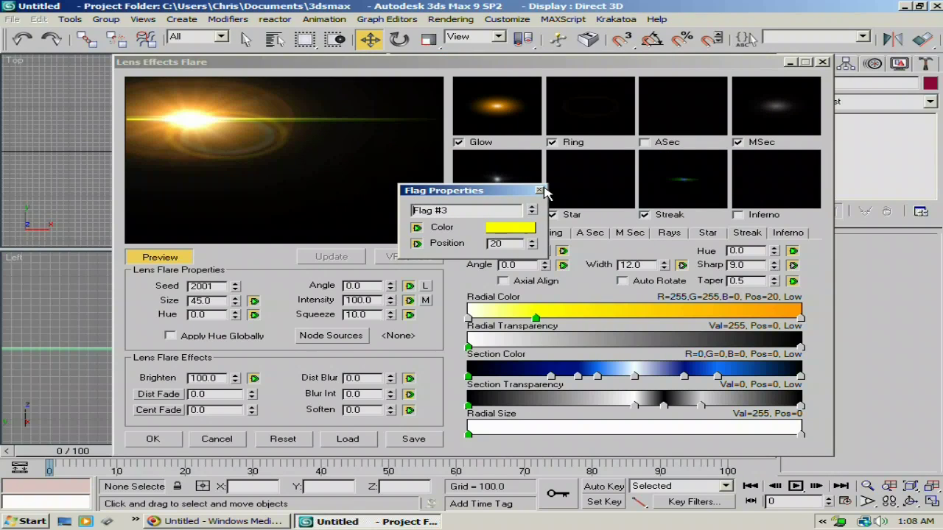
click(539, 190)
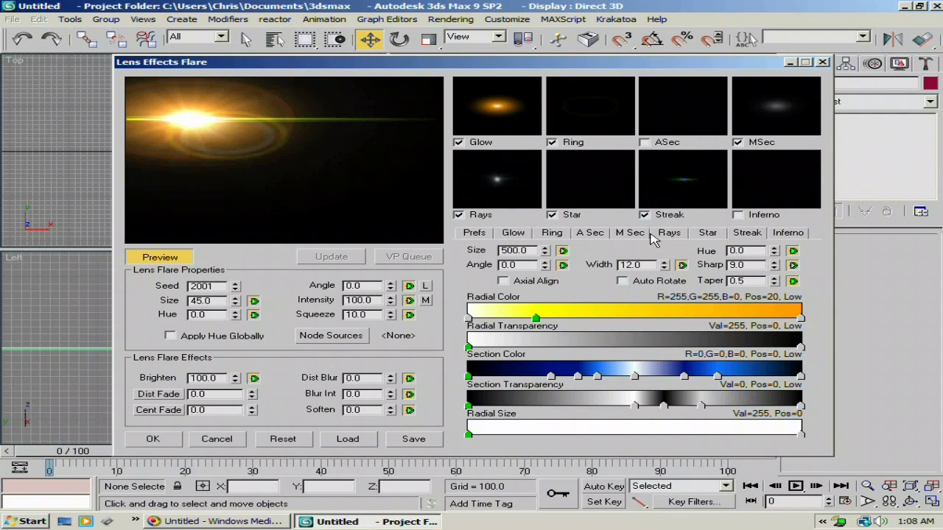
Disable Render, Off Scene and Squeeze for both the Star and Rays effects in the flare preferences
click(516, 234)
click(474, 233)
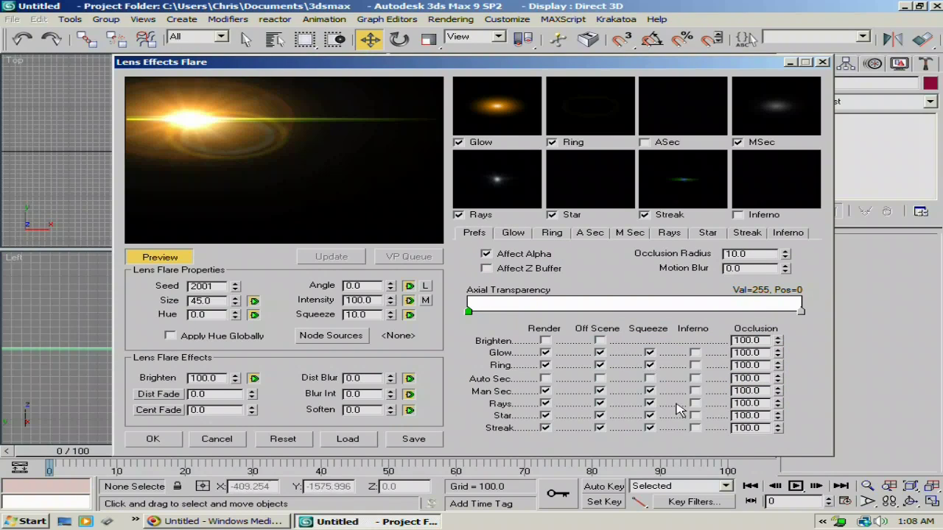
click(649, 415)
click(599, 416)
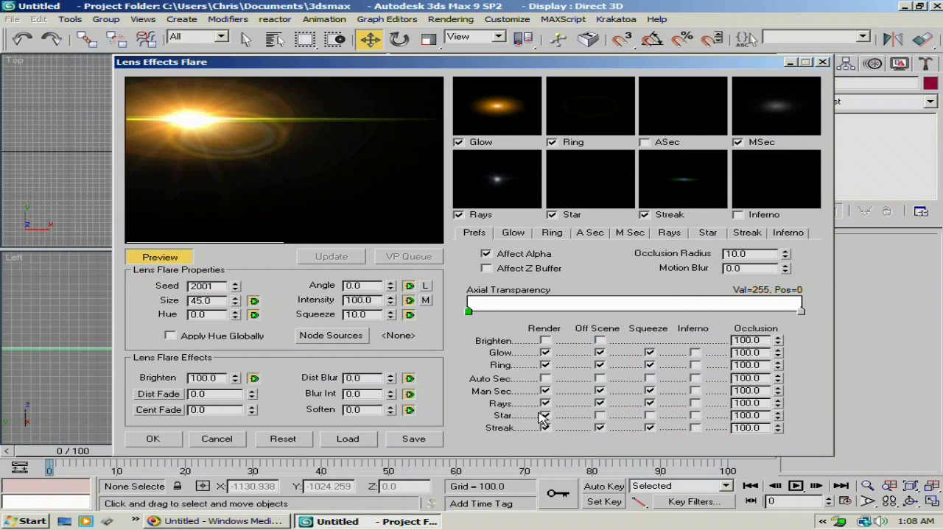
click(545, 415)
click(545, 404)
click(599, 404)
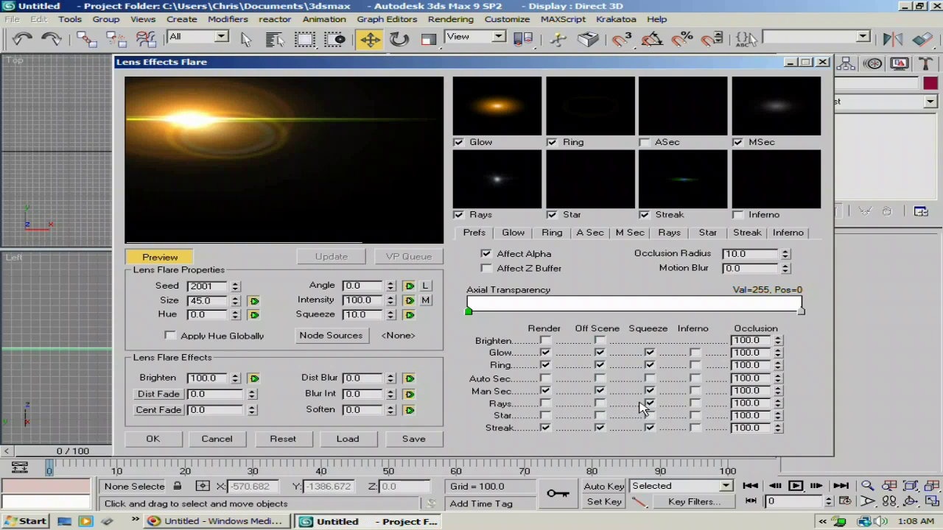
click(650, 404)
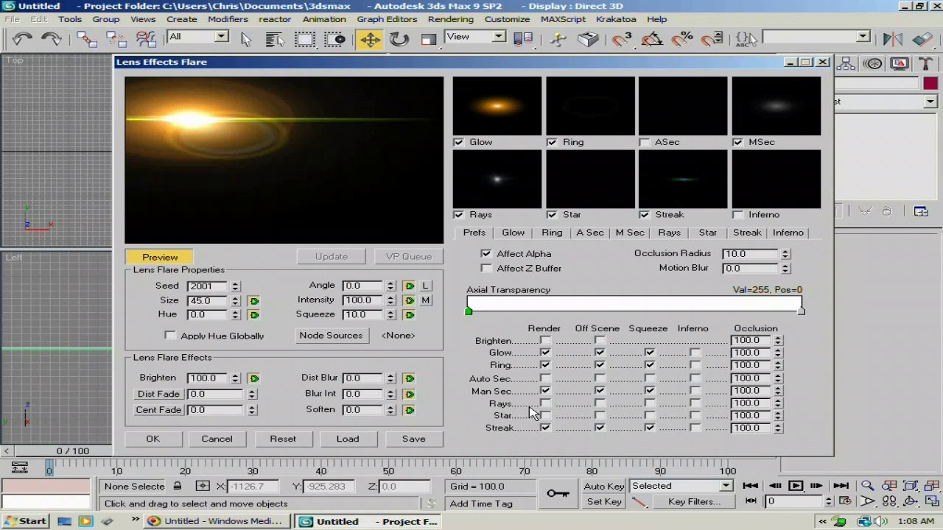
Assign Omni01 and Omni02 as the node sources of the lens flare
click(342, 337)
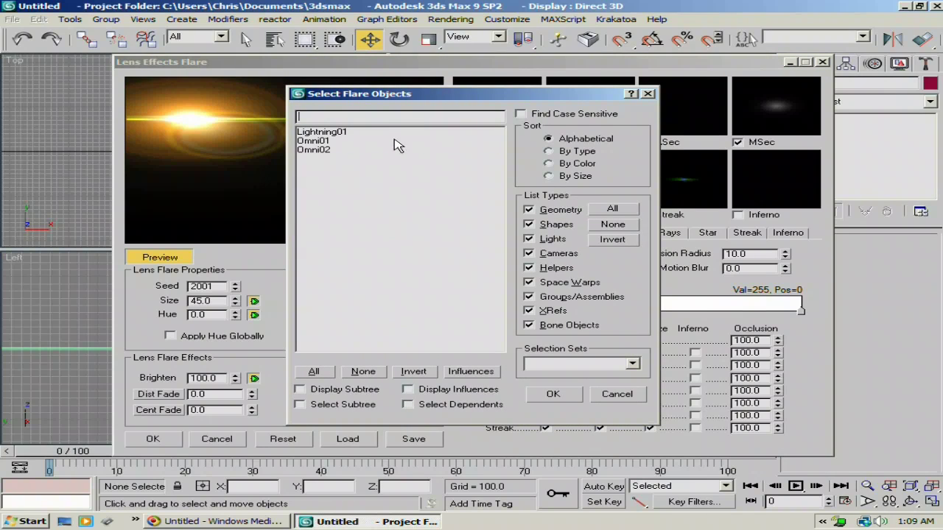
drag(394, 139, 395, 152)
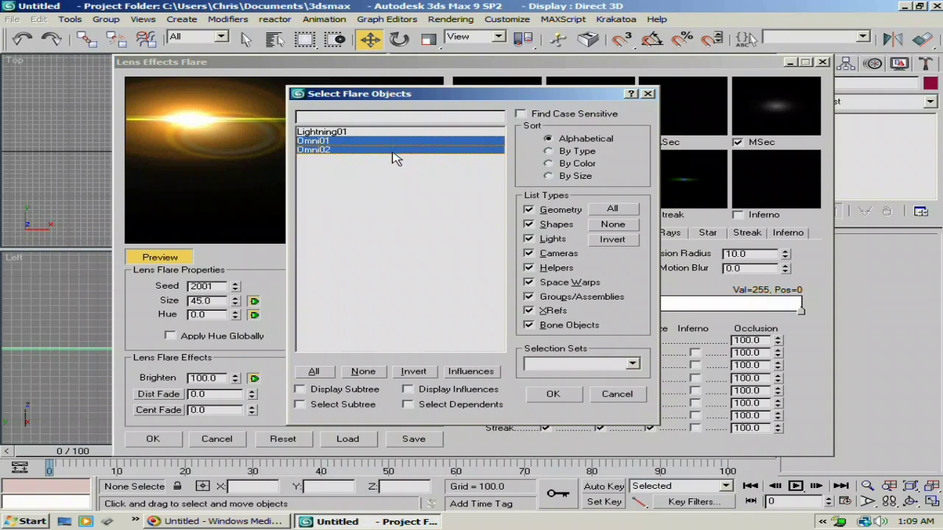
click(551, 395)
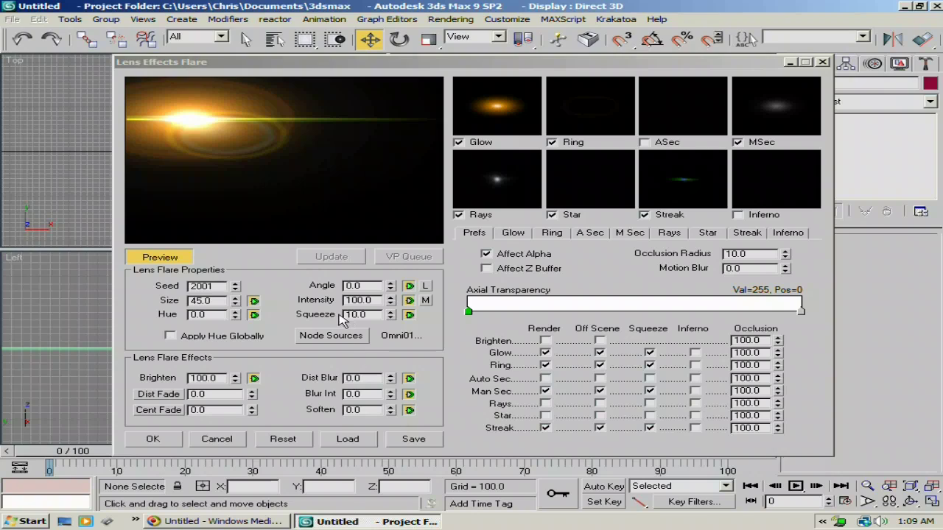
Set the lens flare's Size to 20 and accept the flare settings
double_click(217, 300)
text(20)
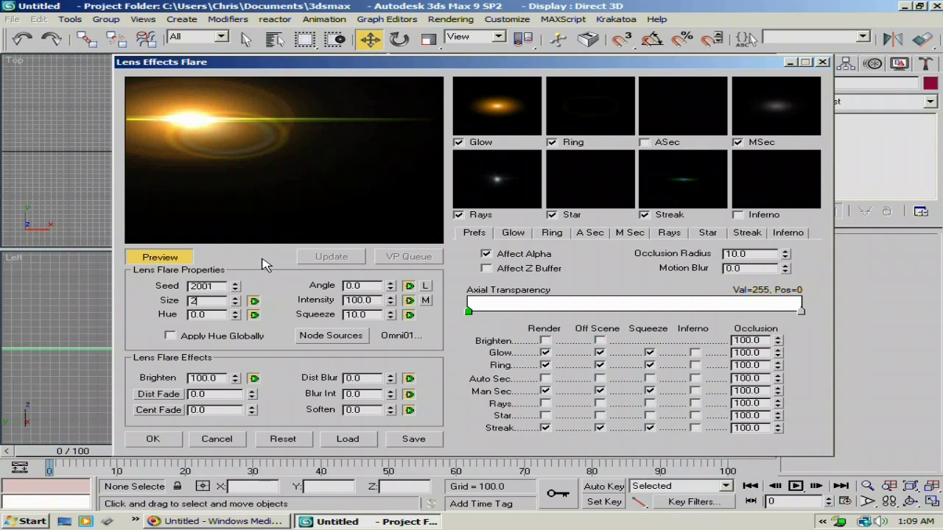
key(Return)
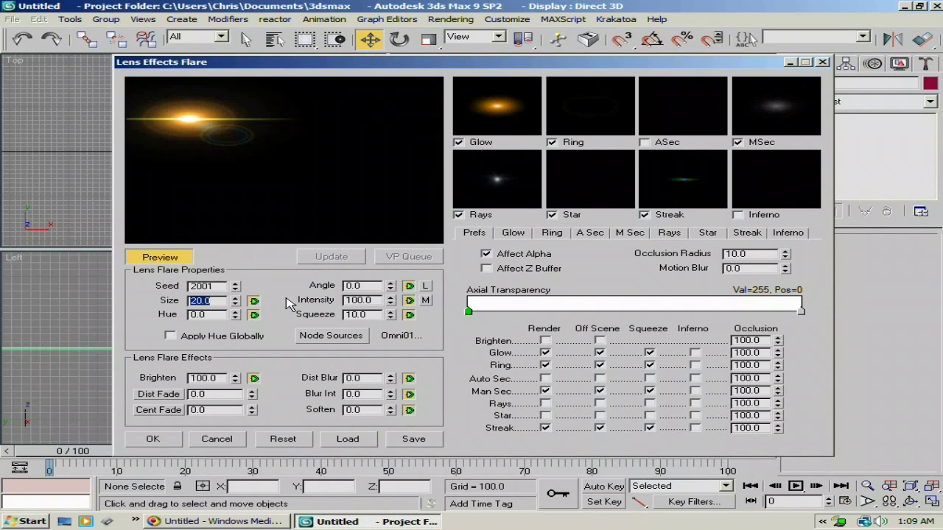
click(161, 440)
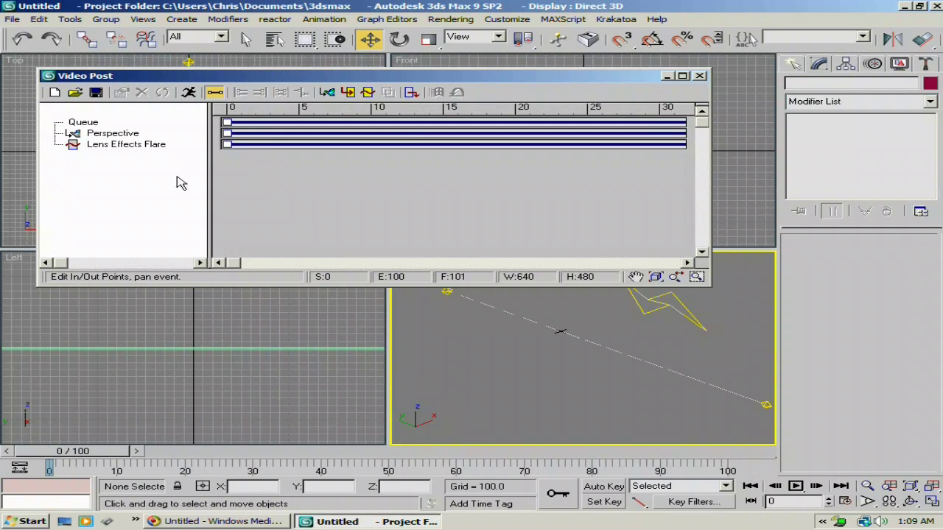
Add a Lens Effects Glow filter event to the Video Post queue and open its setup with the preview on
click(367, 92)
click(372, 115)
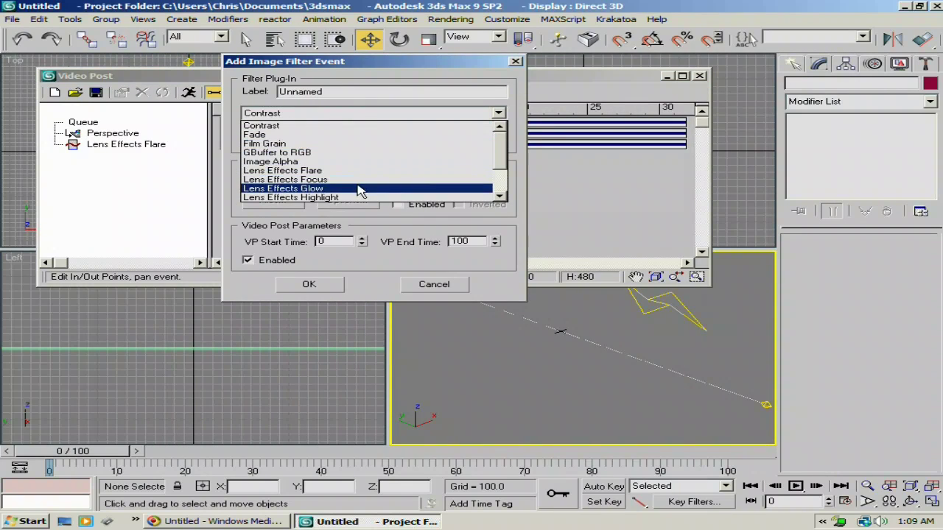
click(359, 189)
click(346, 137)
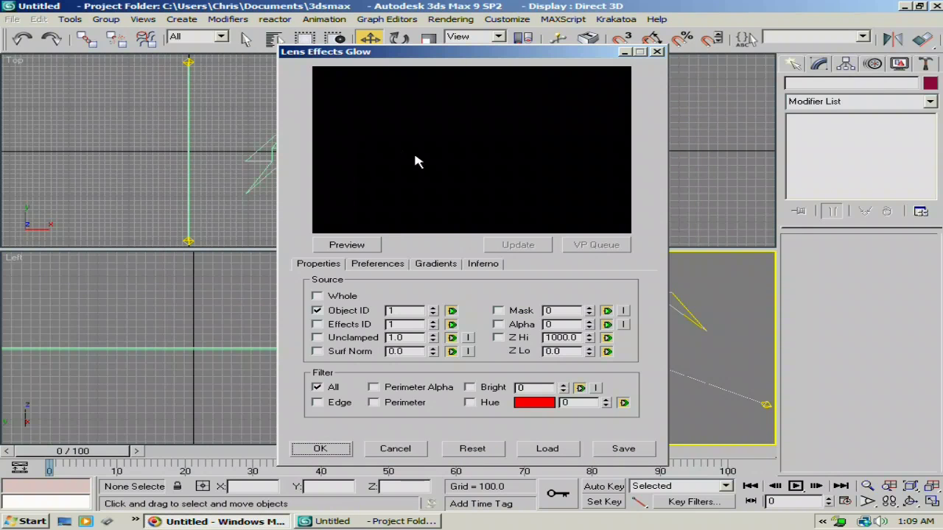
click(363, 245)
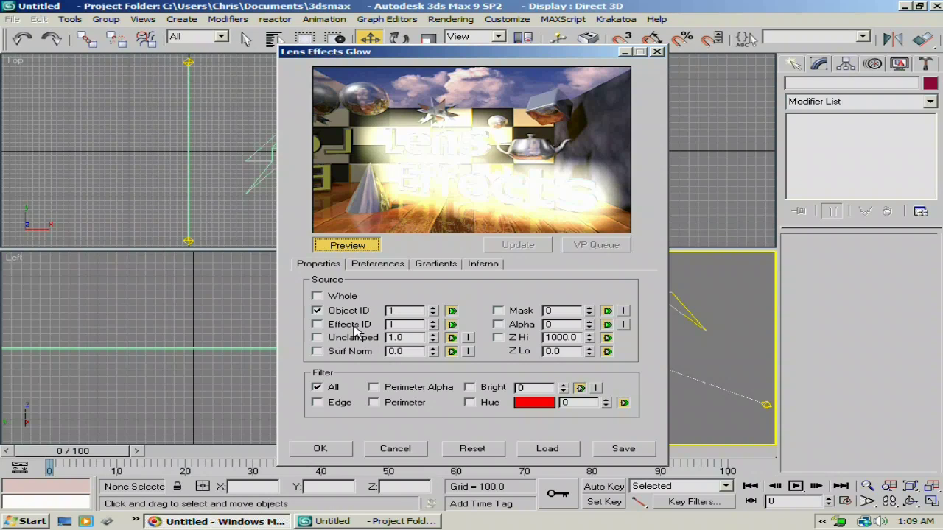
Make Effects ID 1 the glow's source instead of Object ID, and check the beam material in the Material Editor
click(352, 325)
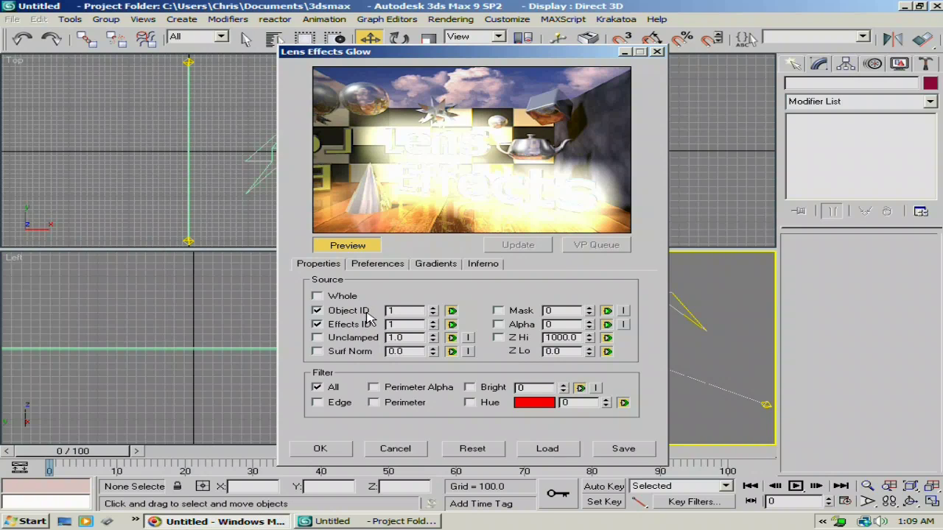
click(372, 313)
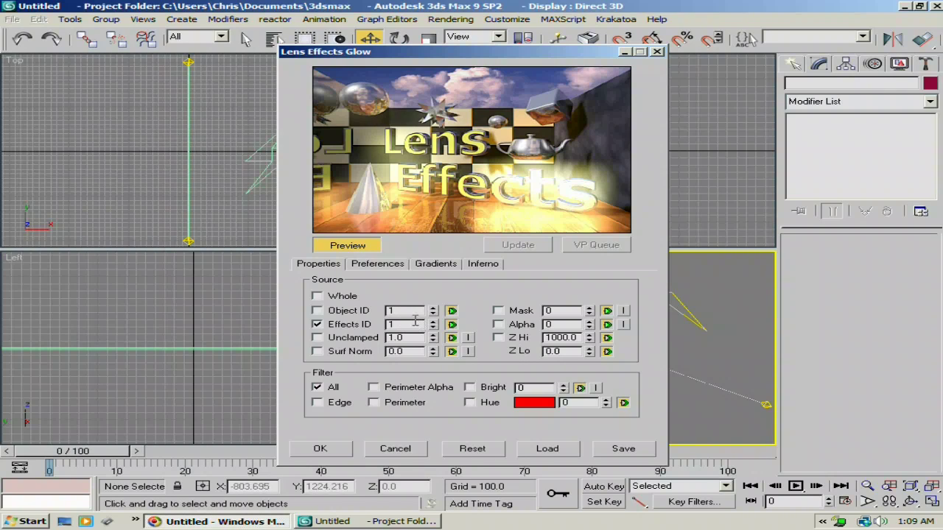
key(m)
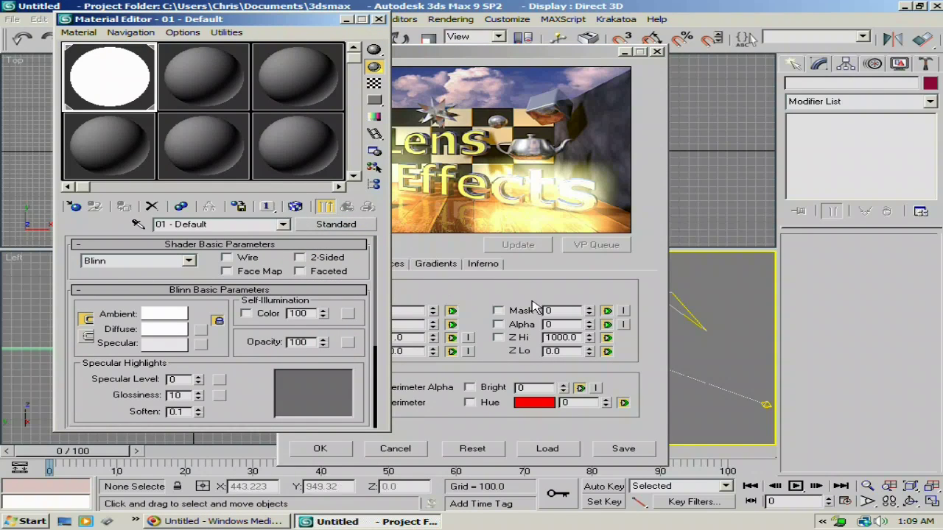
click(533, 303)
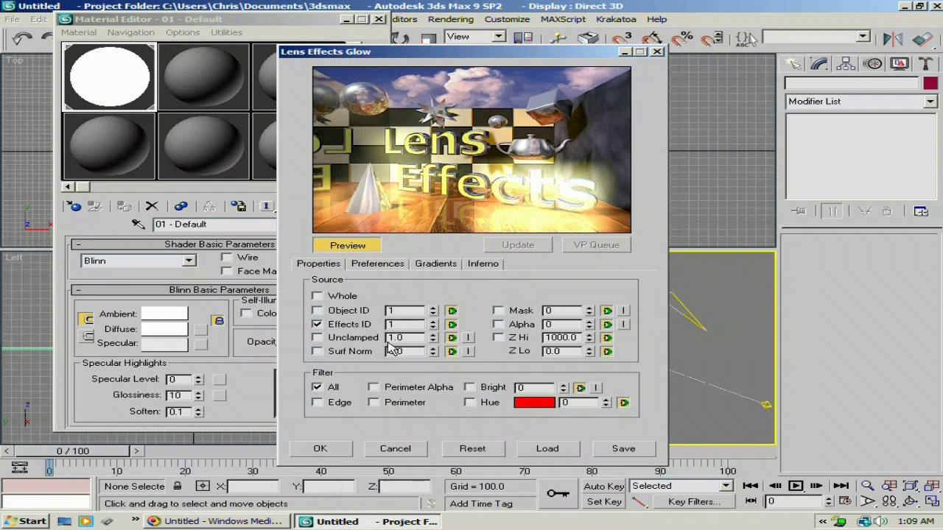
Switch the glow's color mode to Gradient and set the effect Size to 2 in its preferences
click(395, 267)
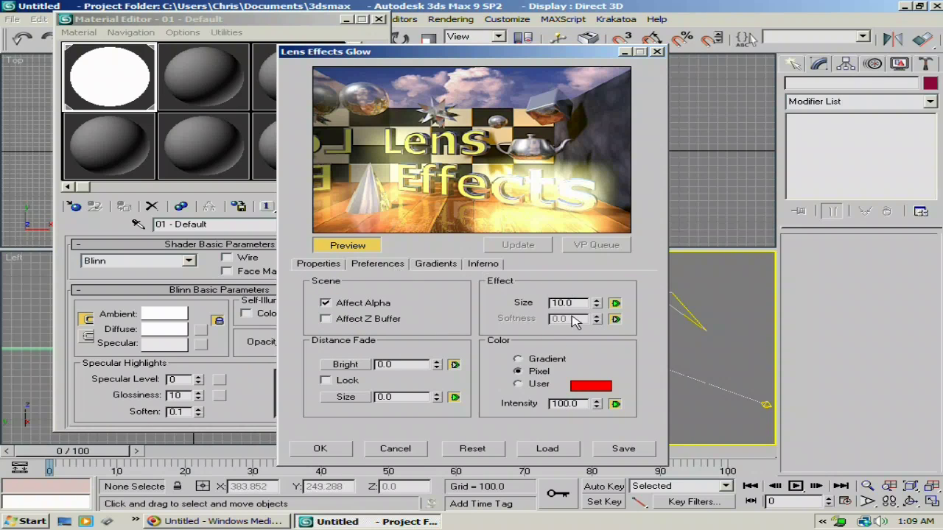
click(525, 360)
double_click(578, 303)
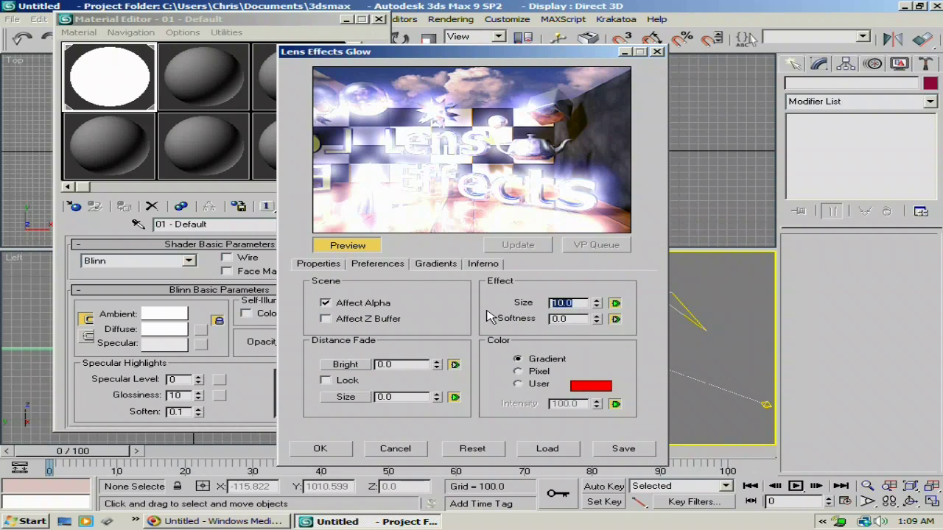
text(2)
key(Return)
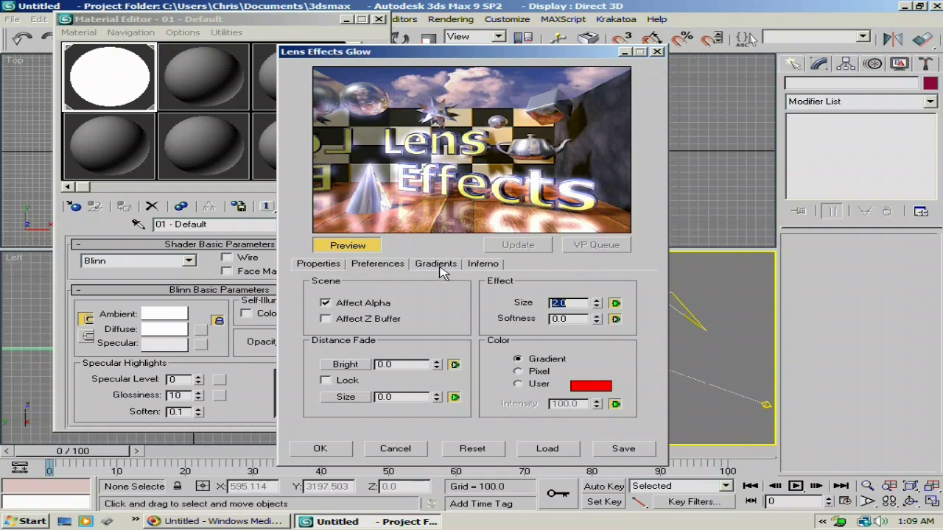
Set the end flag of the glow's Radial Color gradient to red with Red 255, Green 0 and Blue 0
click(441, 265)
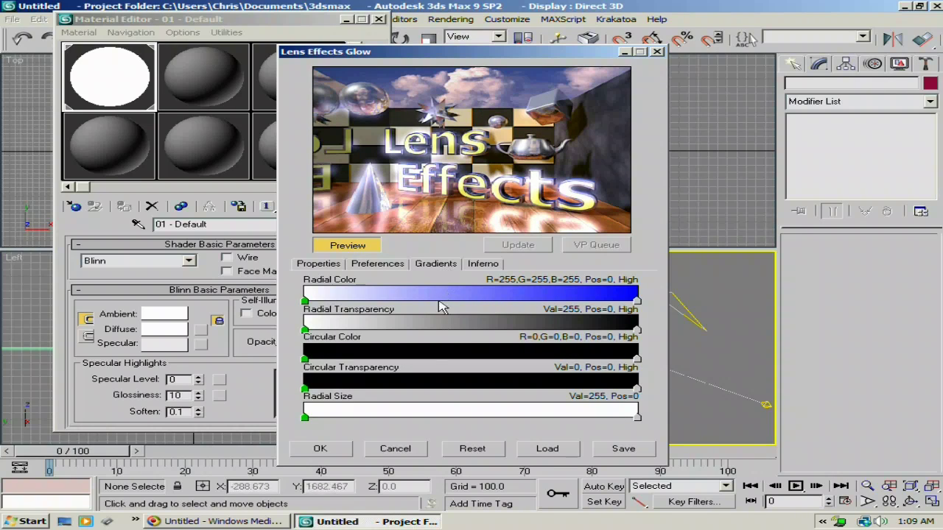
click(638, 300)
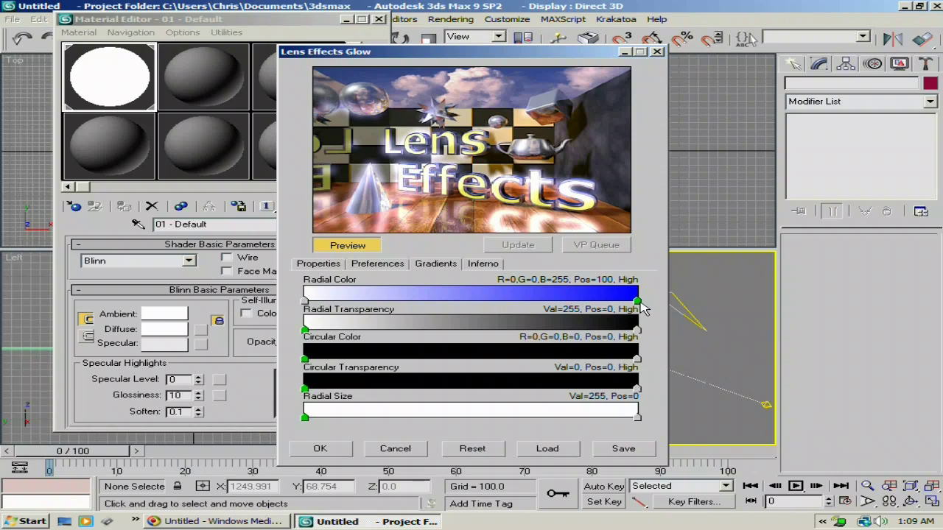
right_click(640, 304)
click(666, 309)
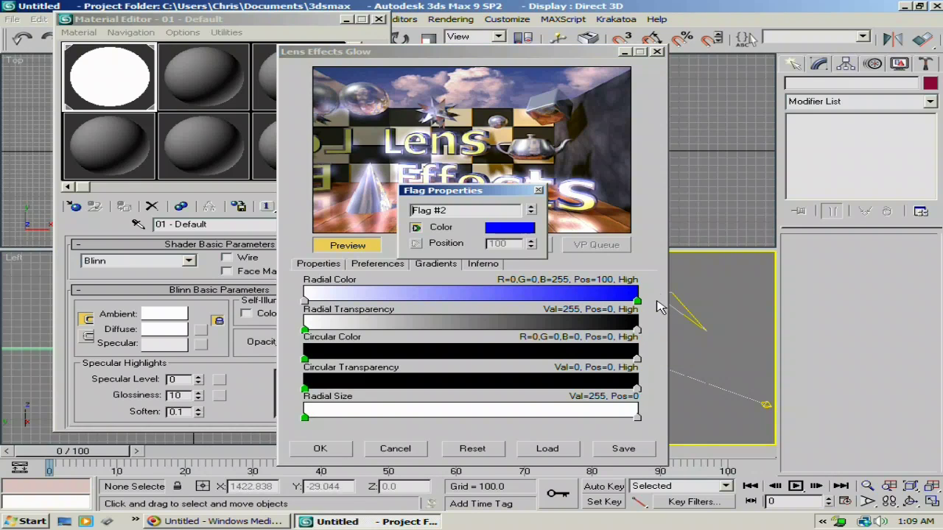
click(525, 228)
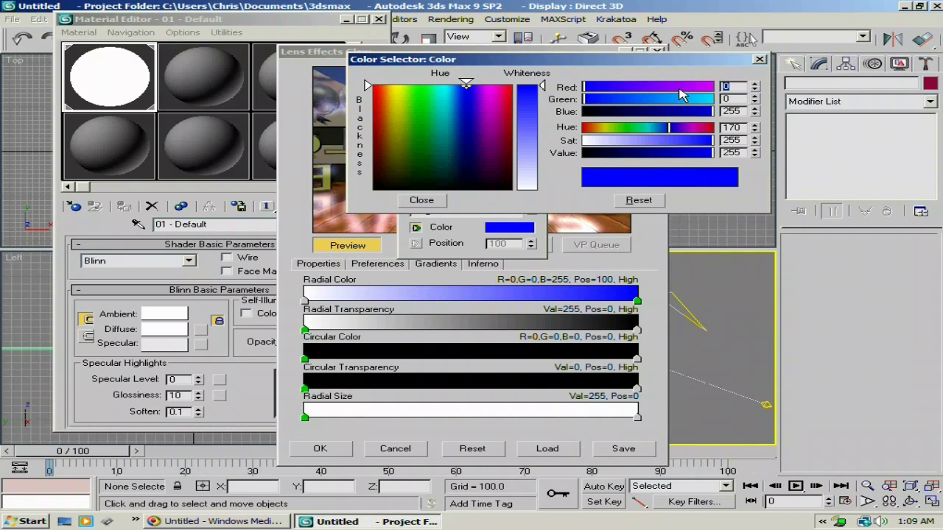
drag(679, 89, 578, 112)
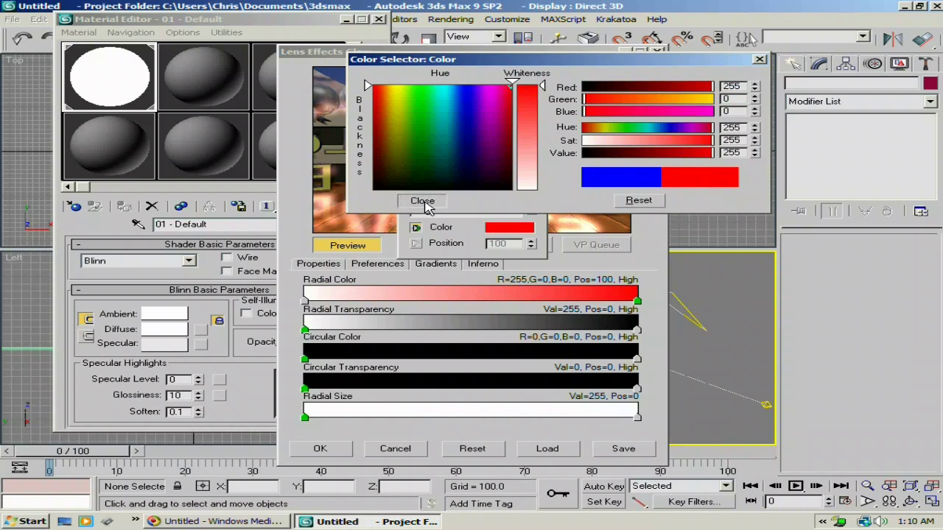
click(422, 201)
Add a flag at position 20 to the glow's Radial Color gradient
click(358, 299)
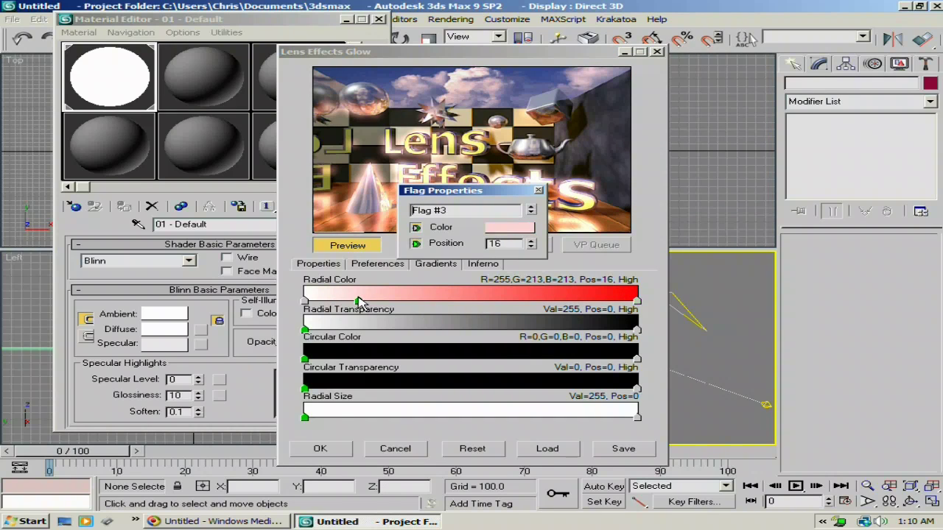
mouse_move(358, 301)
mouse_down()
mouse_move(372, 313)
mouse_move(372, 301)
mouse_up()
click(369, 306)
Color the flag at position 20 orange with Green 150 and Blue 0, and accept the glow settings
click(504, 228)
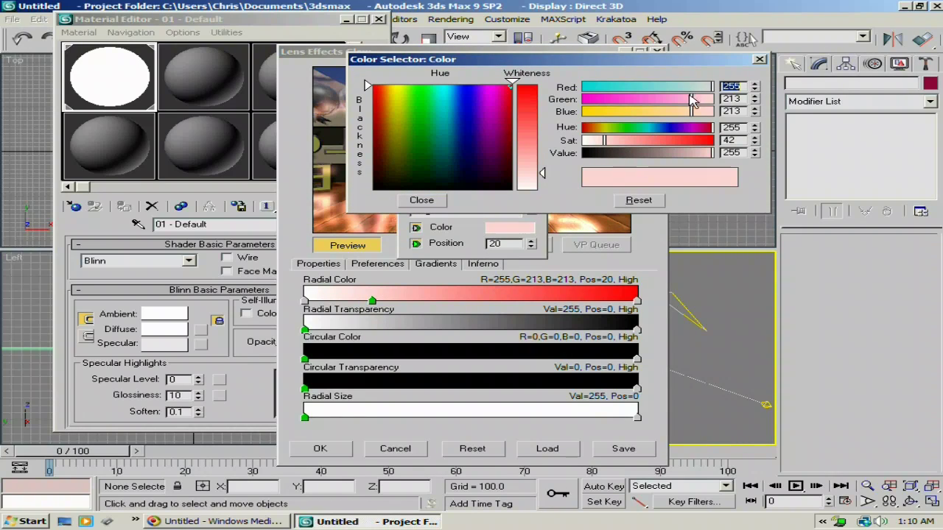
key(Tab)
text(150)
key(Tab)
text(0)
key(Return)
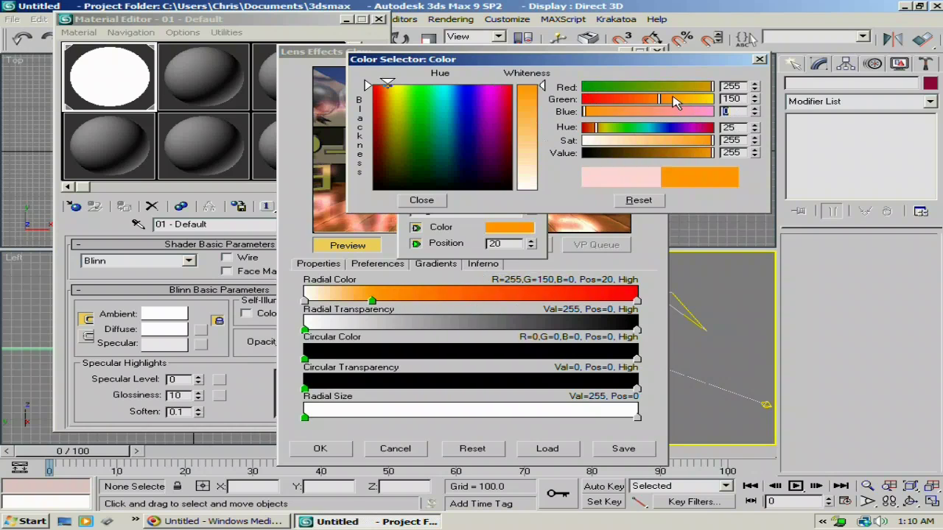
click(421, 199)
drag(469, 194, 508, 118)
click(578, 115)
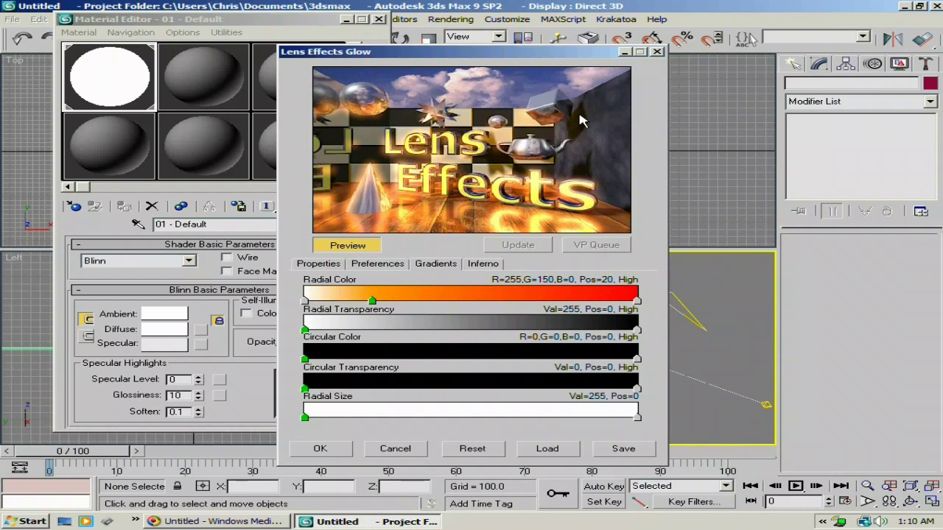
click(337, 266)
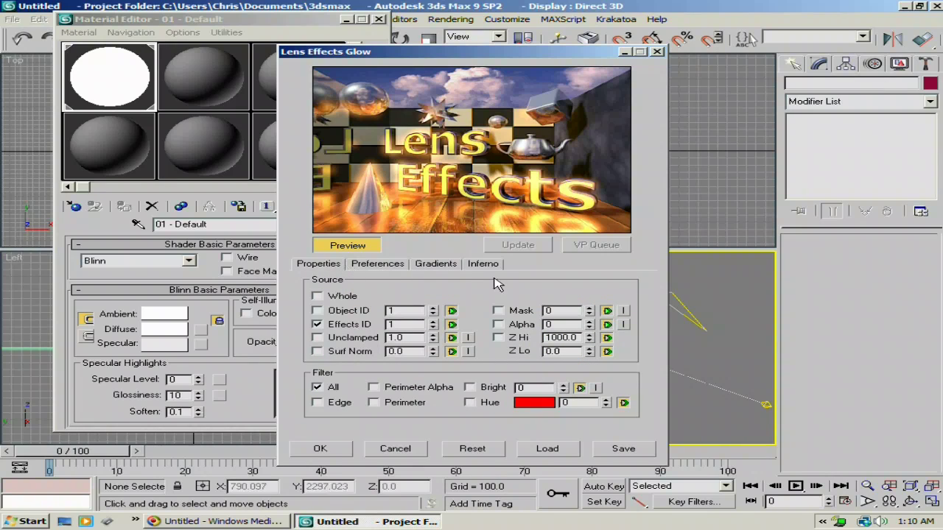
click(321, 449)
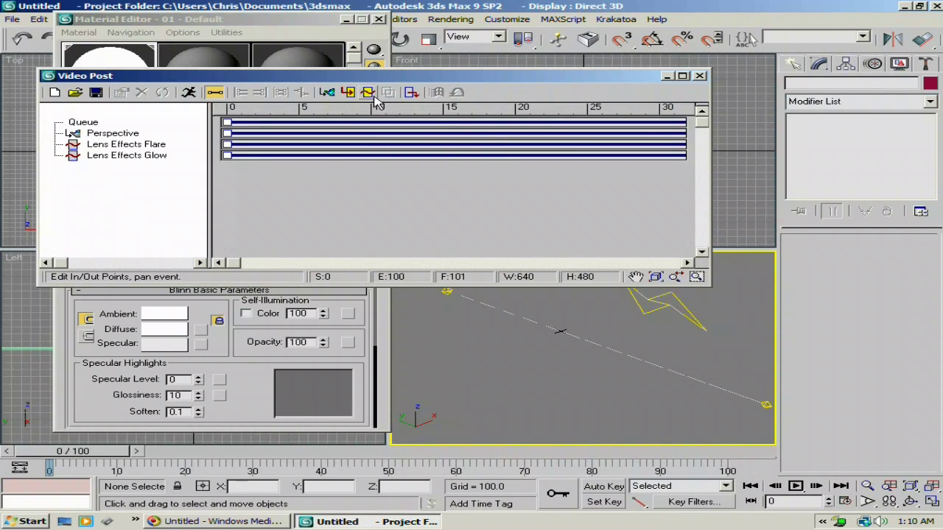
Add an image output event that saves a JPEG file named "phaser tutorial" in the renderoutput folder with the default JPEG settings
click(412, 93)
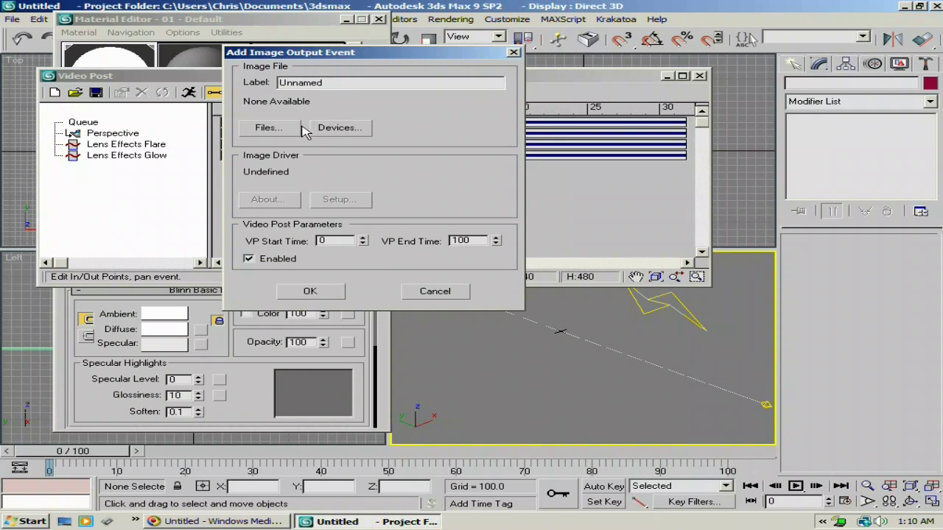
click(291, 129)
click(363, 257)
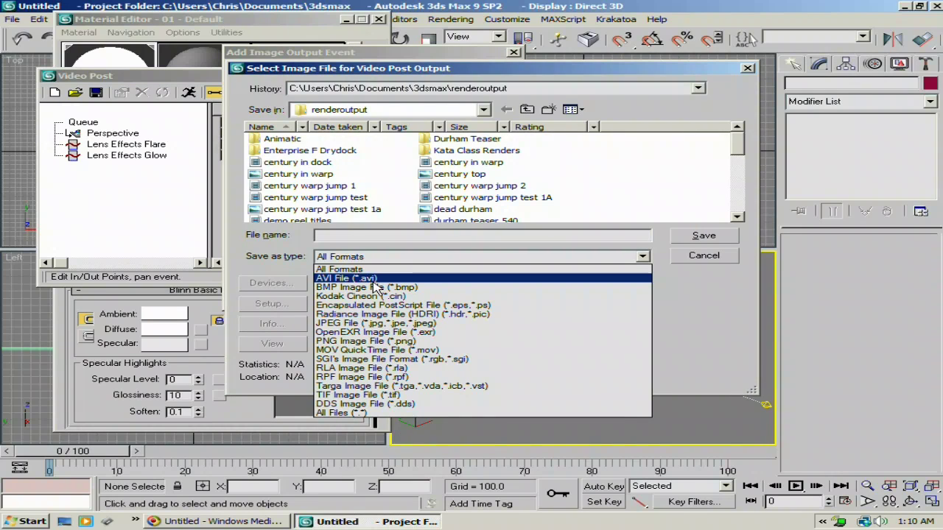
click(368, 278)
click(383, 257)
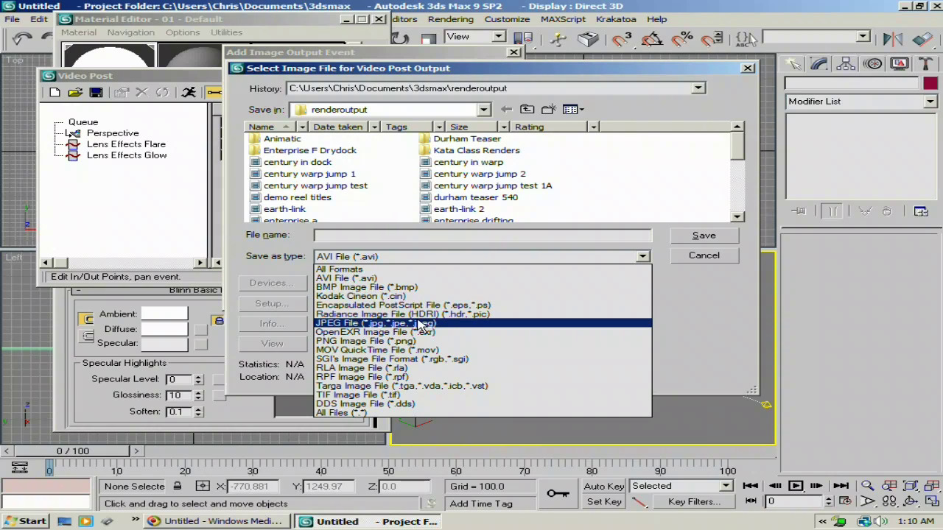
click(398, 323)
click(435, 235)
text(phaser tutorial)
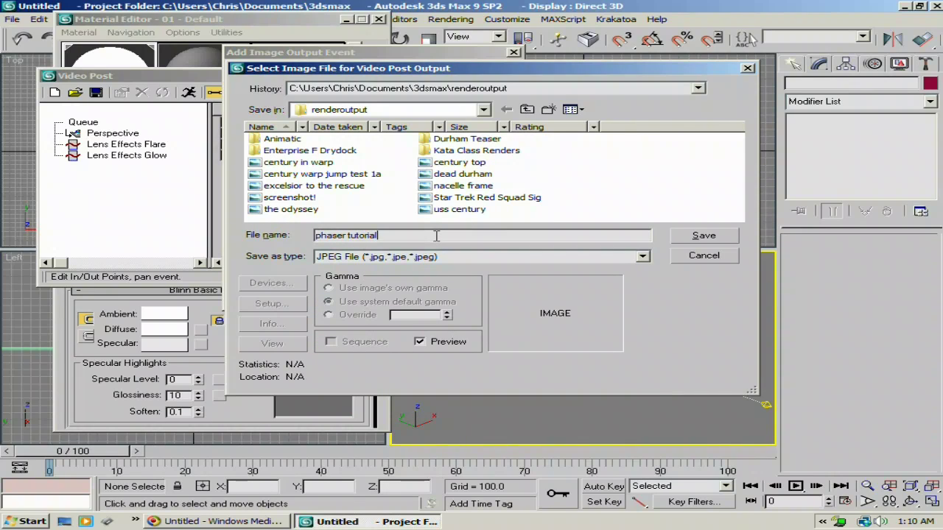
key(Return)
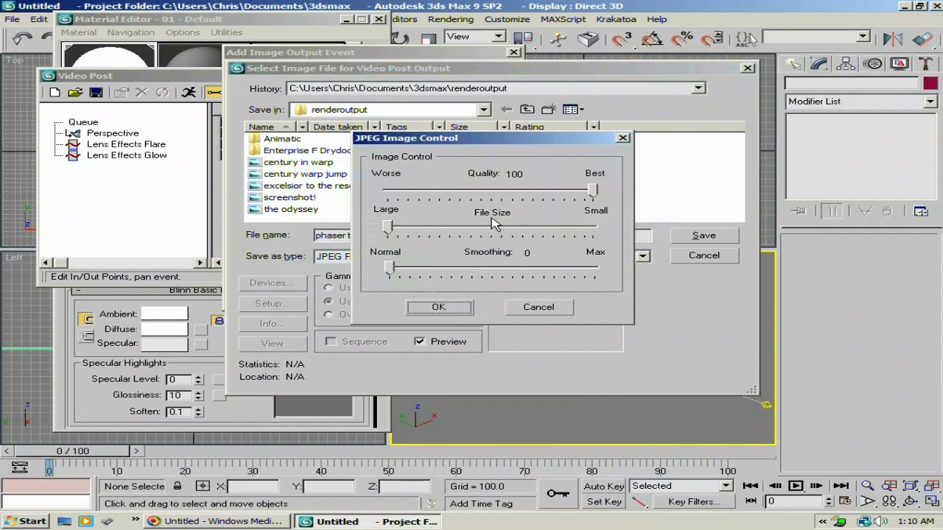
click(452, 308)
click(318, 293)
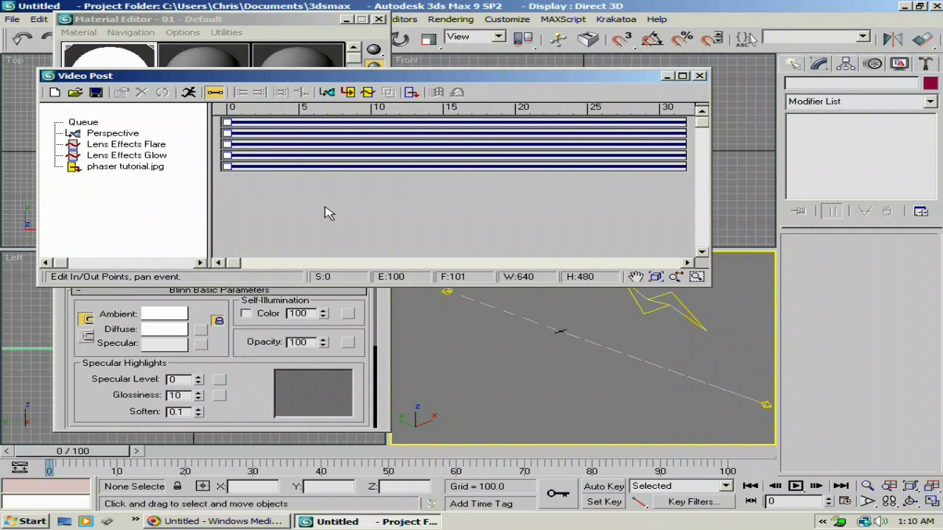
Render the Video Post queue, and close the rendered image, Video Post and the Material Editor
click(188, 91)
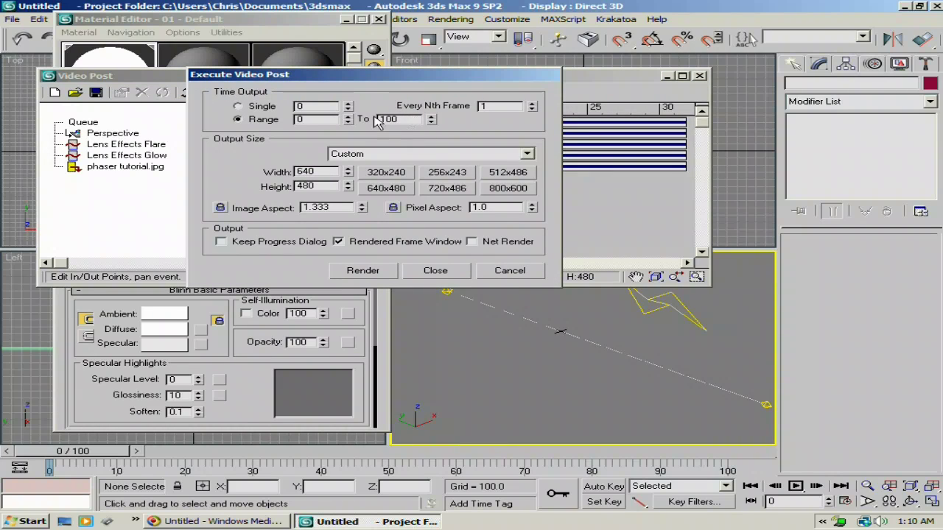
click(366, 271)
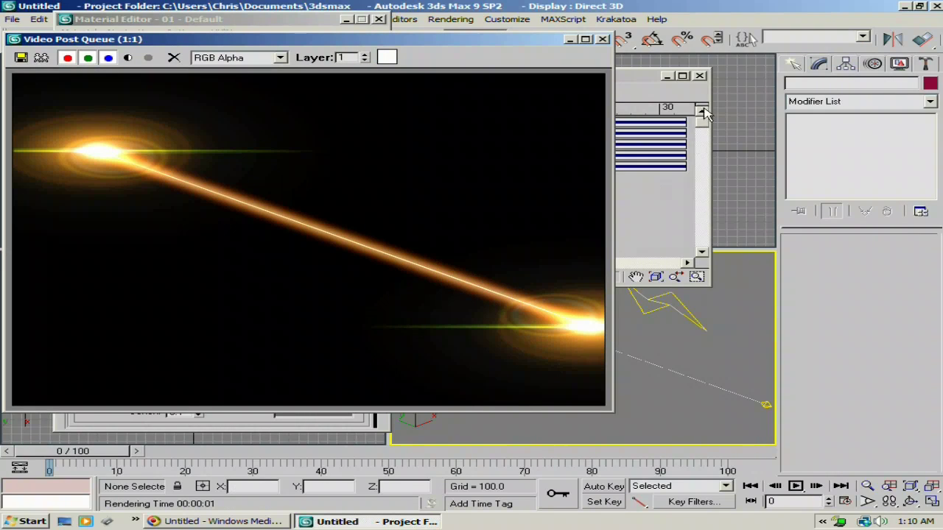
click(603, 39)
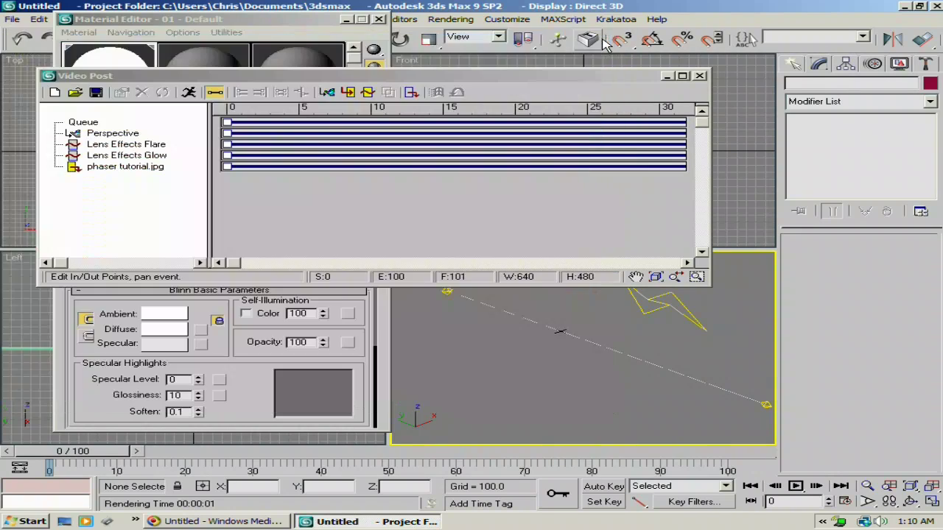
click(700, 76)
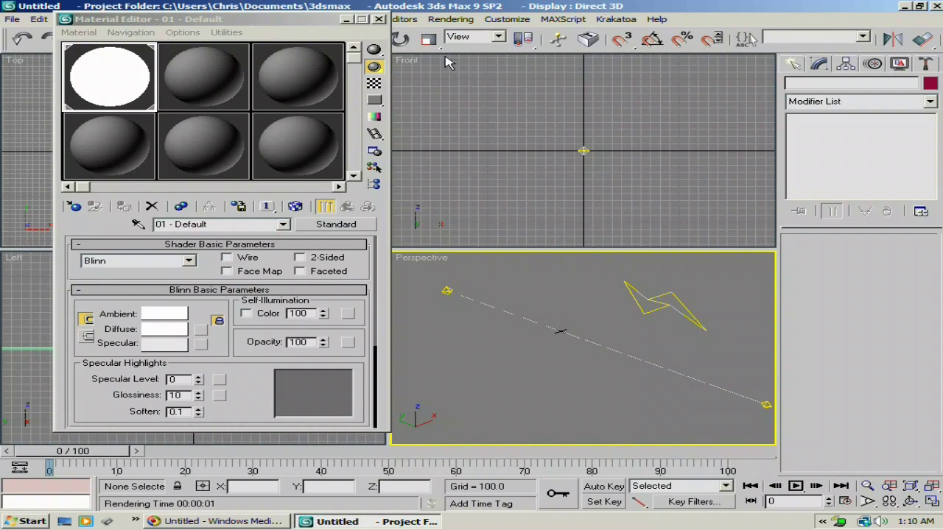
click(379, 20)
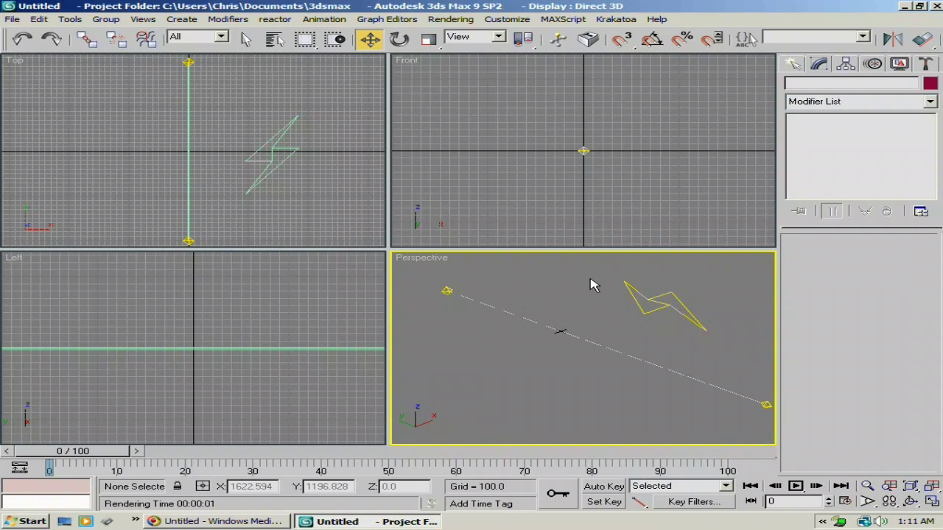
Replace the lightning object with a straight two-point line in the Top view, from about X -328, Y -2093 to X -546, Y 1930
drag(593, 286, 711, 328)
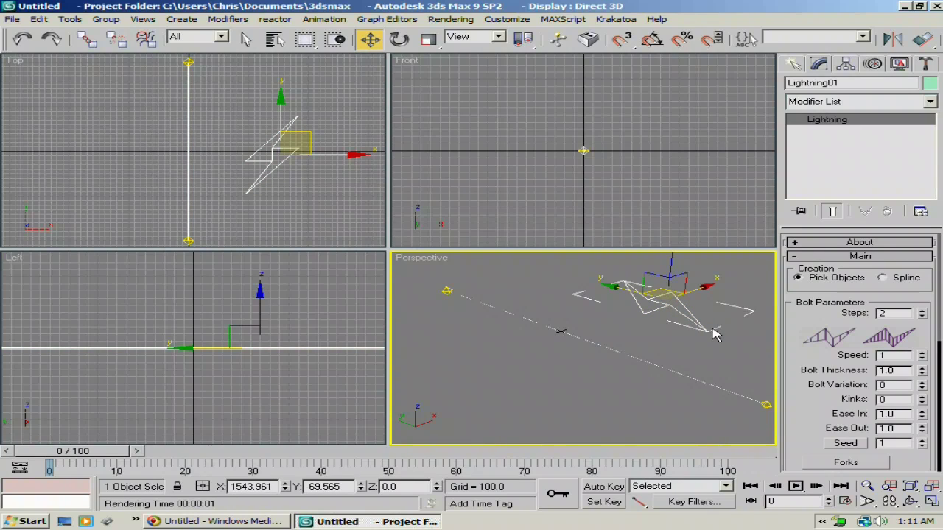
key(Delete)
click(793, 65)
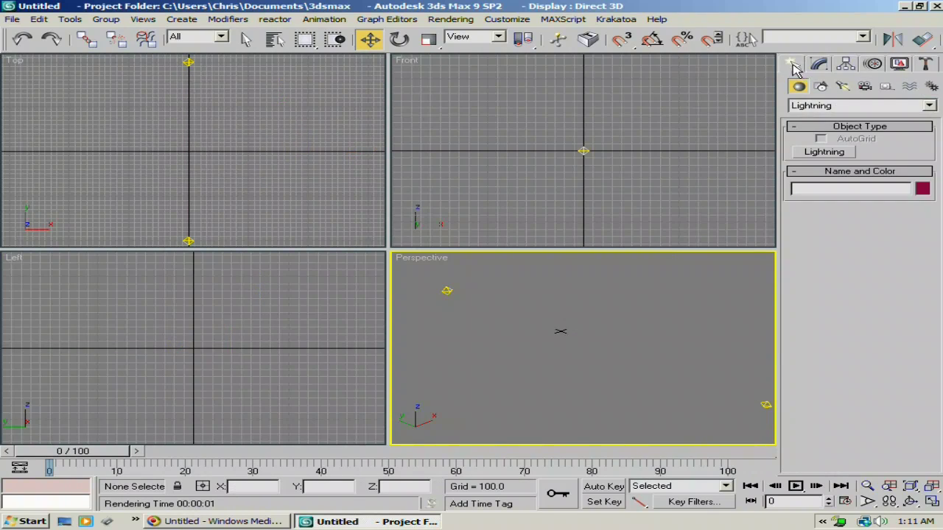
click(820, 86)
click(824, 162)
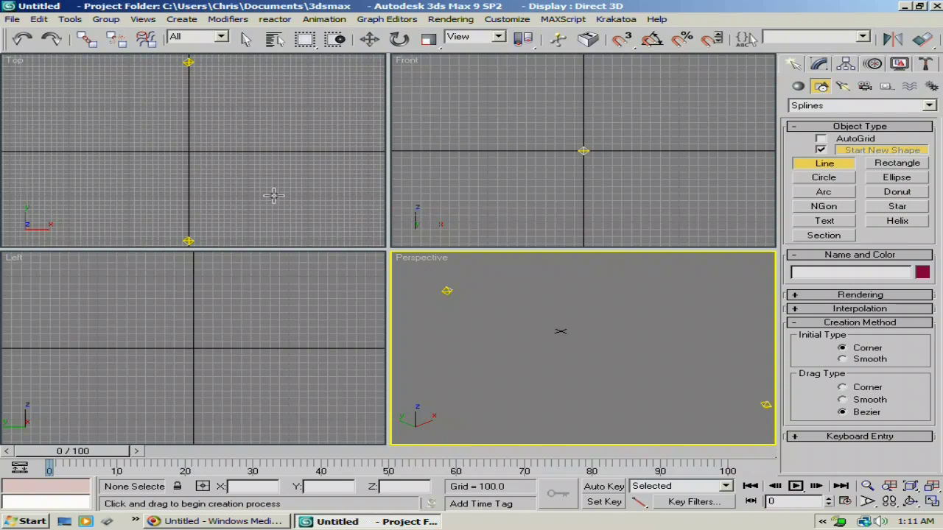
scroll(270, 196, down, 2)
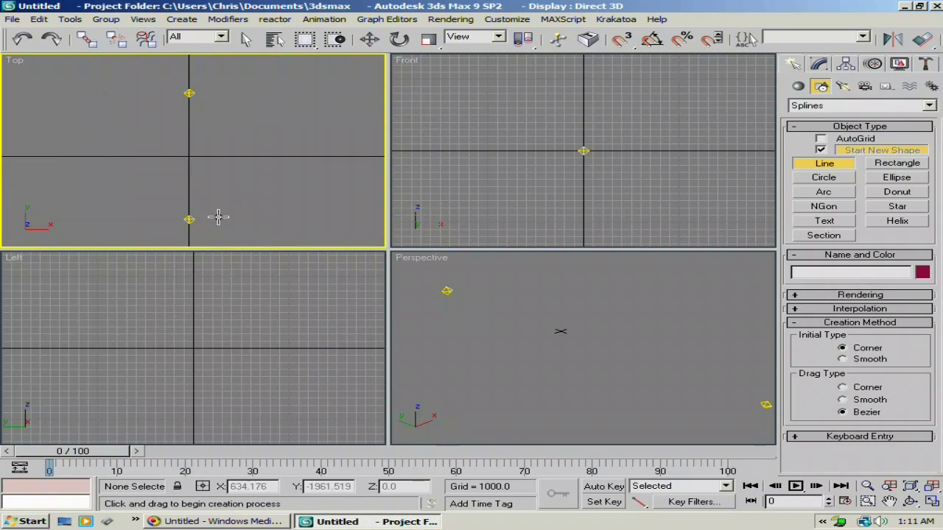
click(175, 221)
click(165, 95)
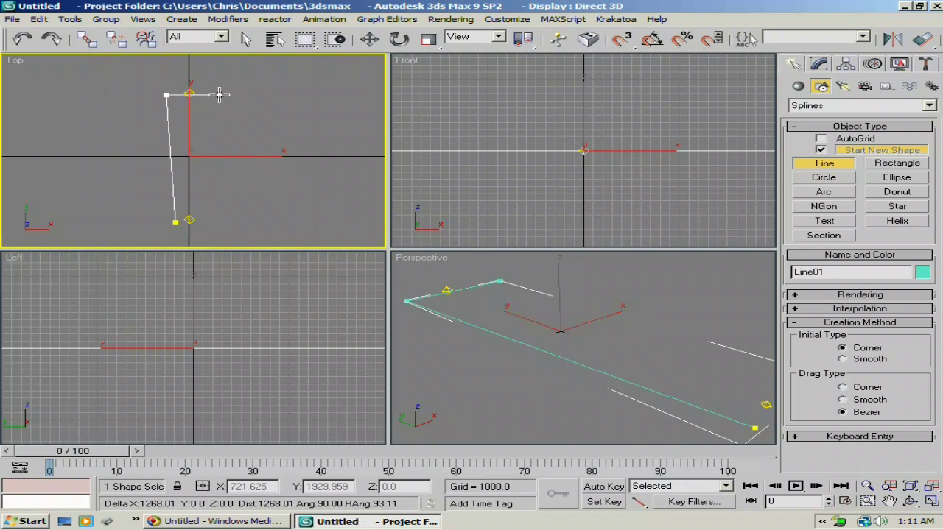
right_click(219, 93)
click(369, 38)
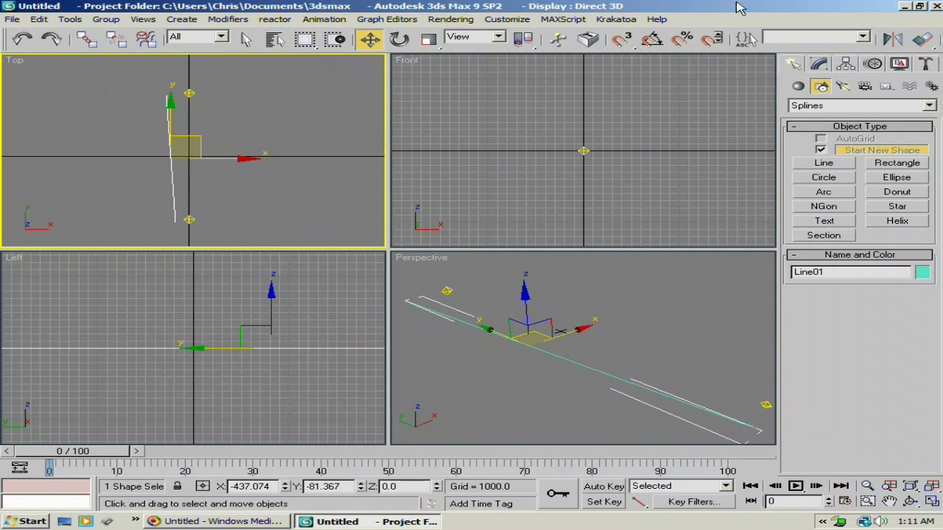
Move the line's lower vertex onto the lower Omni light at X 0, Y -2000
click(825, 64)
click(837, 289)
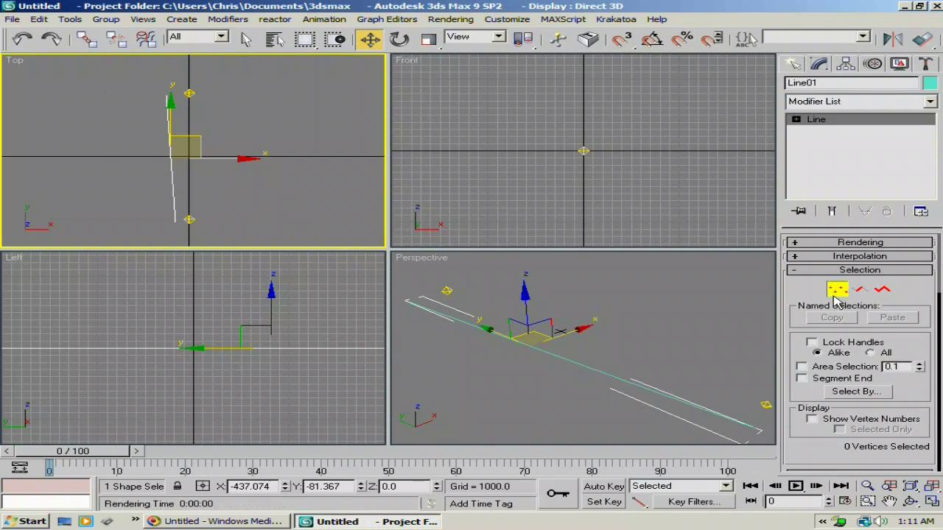
click(175, 222)
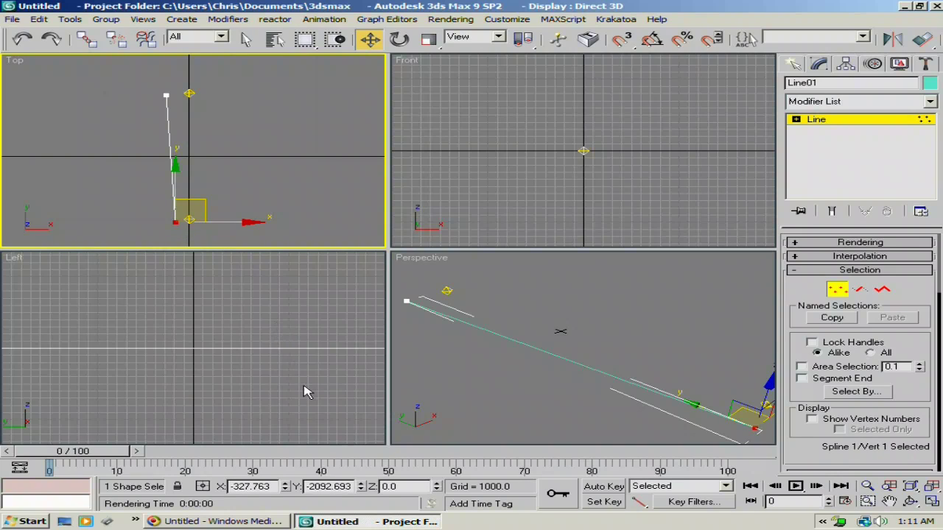
right_click(288, 489)
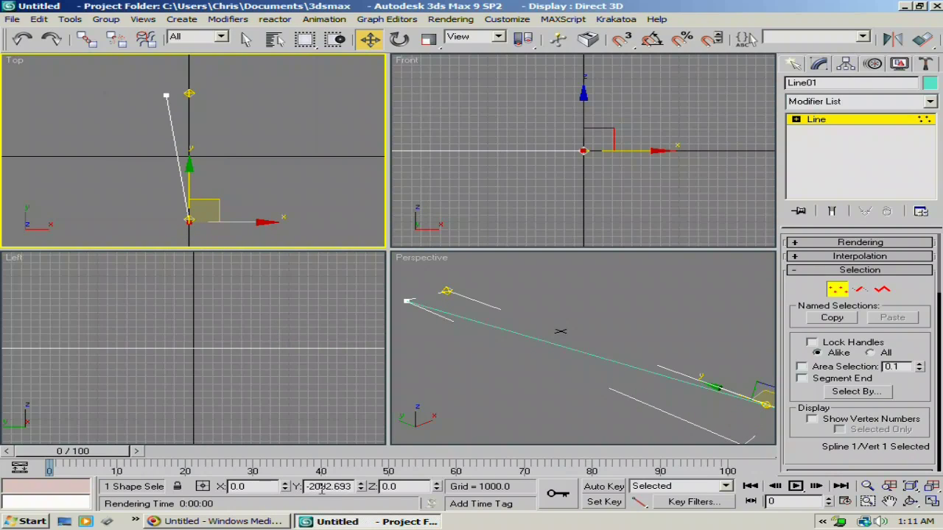
double_click(322, 489)
text(-200)
key(Return)
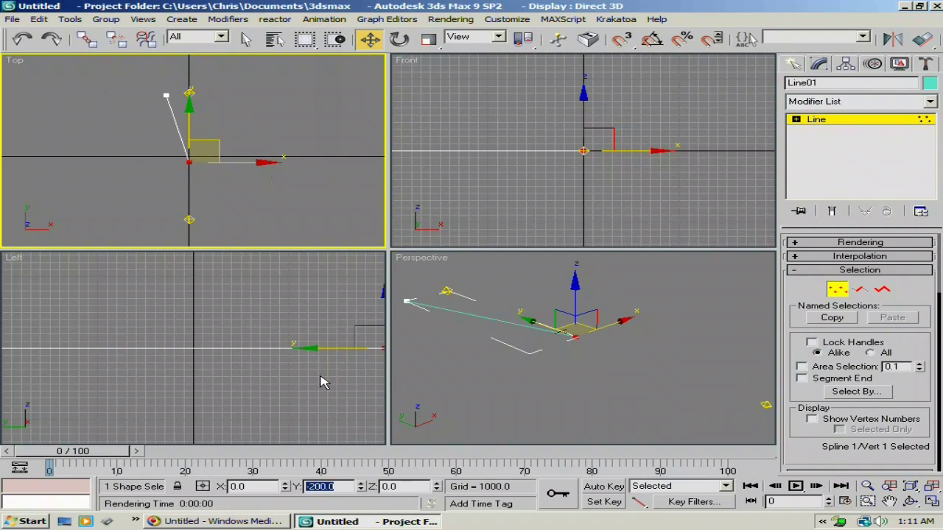
text(-2000)
key(Return)
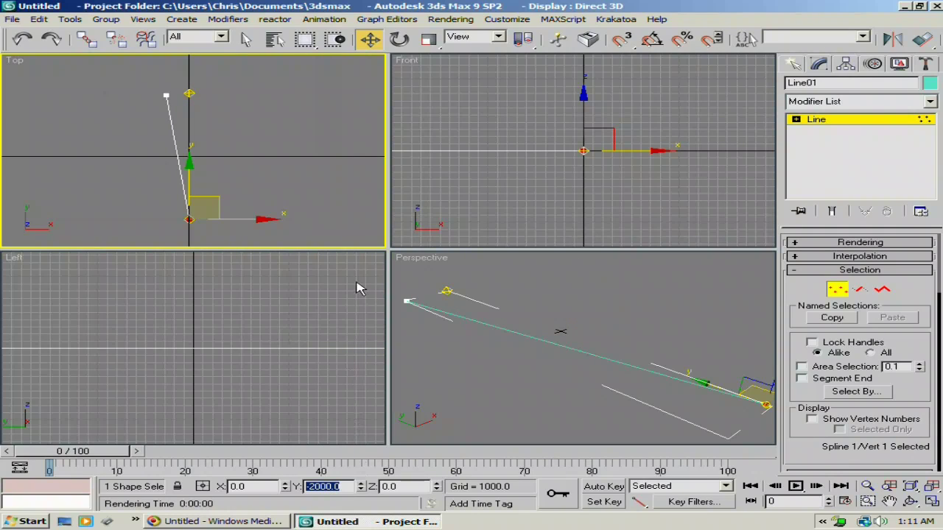
Move the line's upper vertex onto the other Omni light at X 0, Y 2000, and leave vertex editing
drag(148, 89, 247, 105)
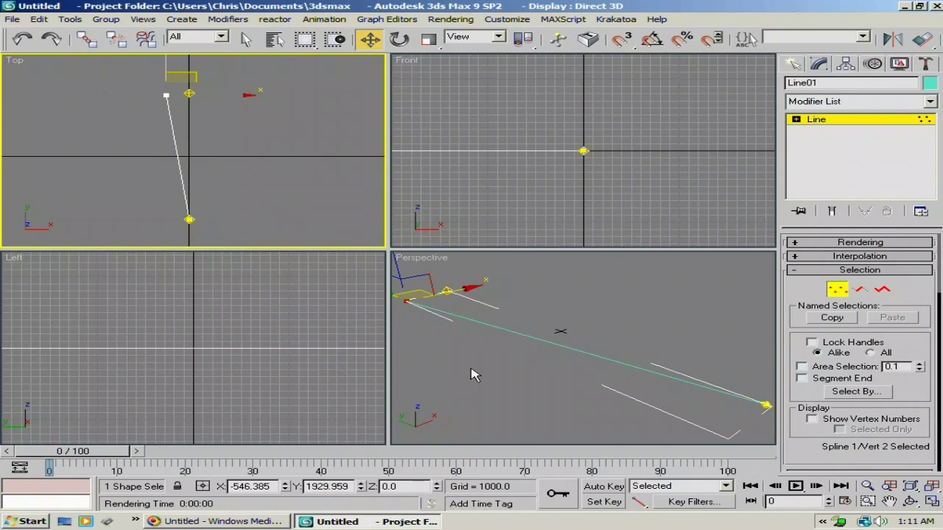
double_click(254, 486)
text(0)
key(Return)
double_click(328, 489)
text(2)
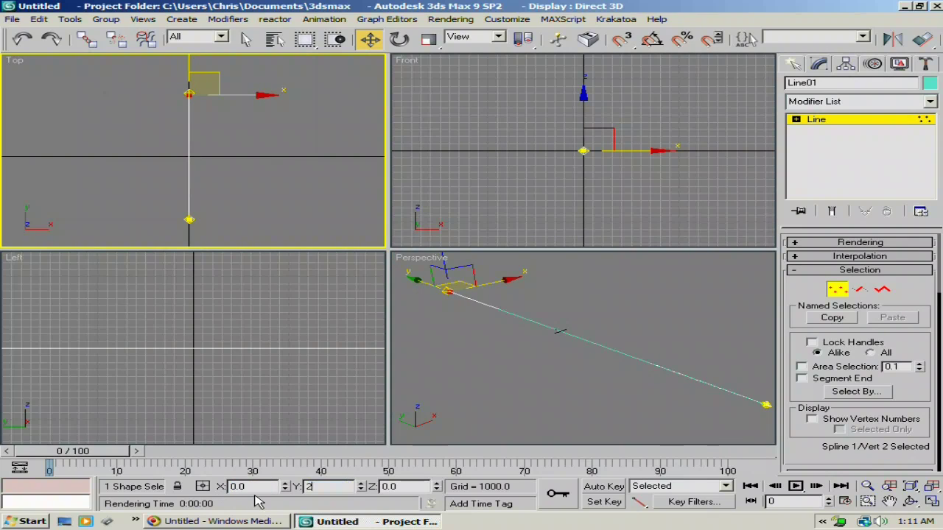
text(000)
key(Return)
click(837, 288)
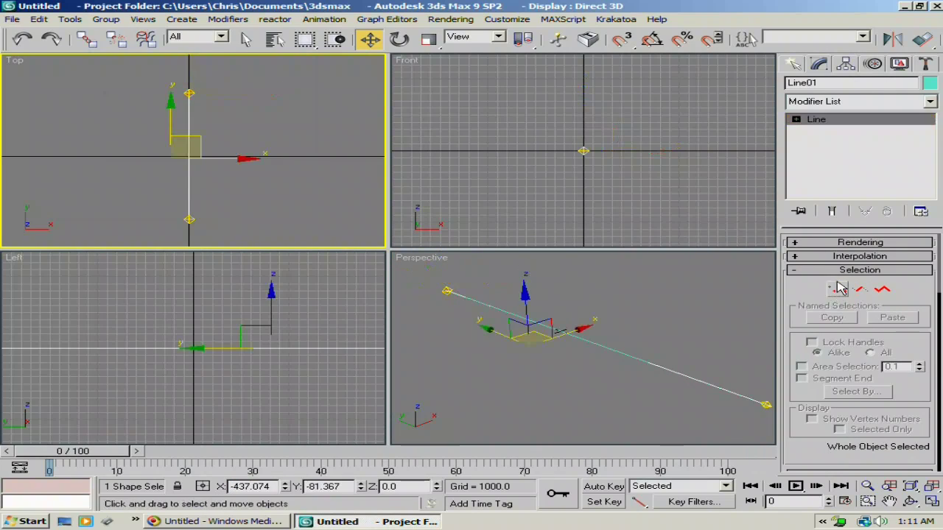
Enable the line in the renderer and the viewport, and assign it the white self-illuminated material "01 - Default"
click(846, 245)
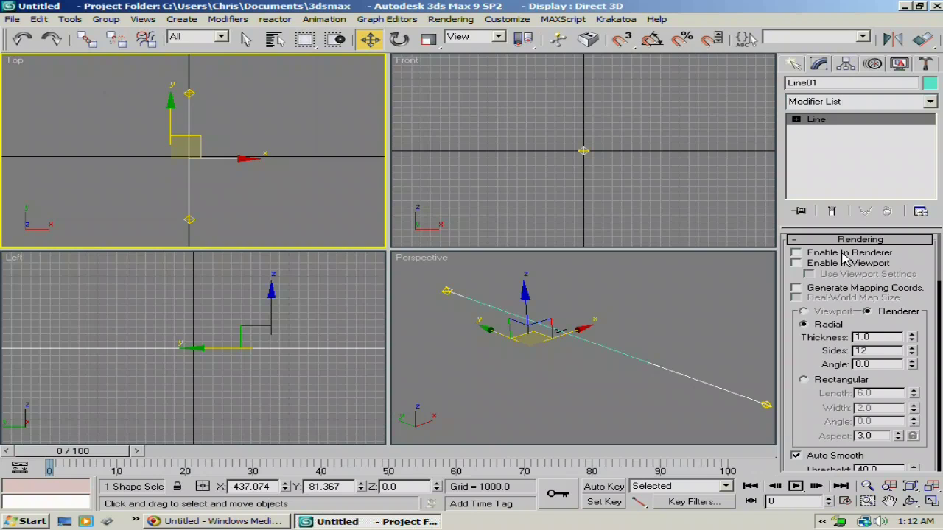
click(844, 265)
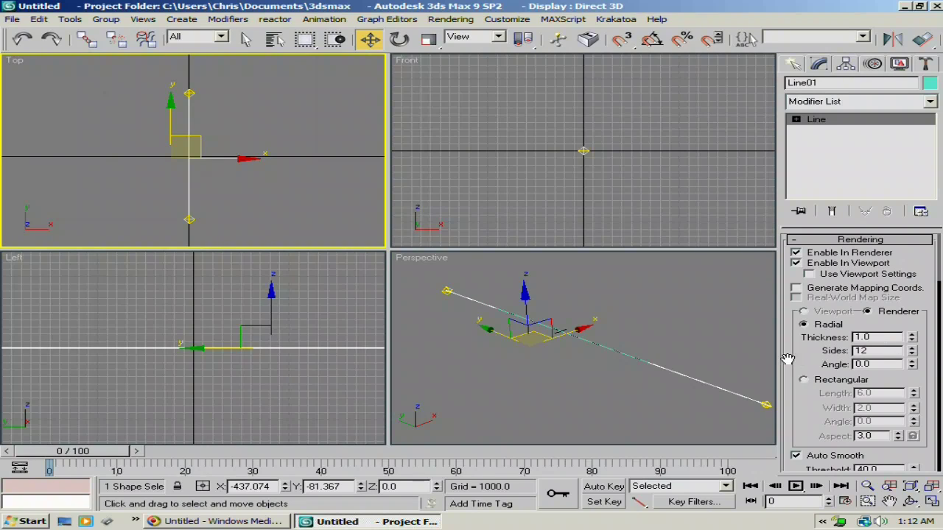
key(m)
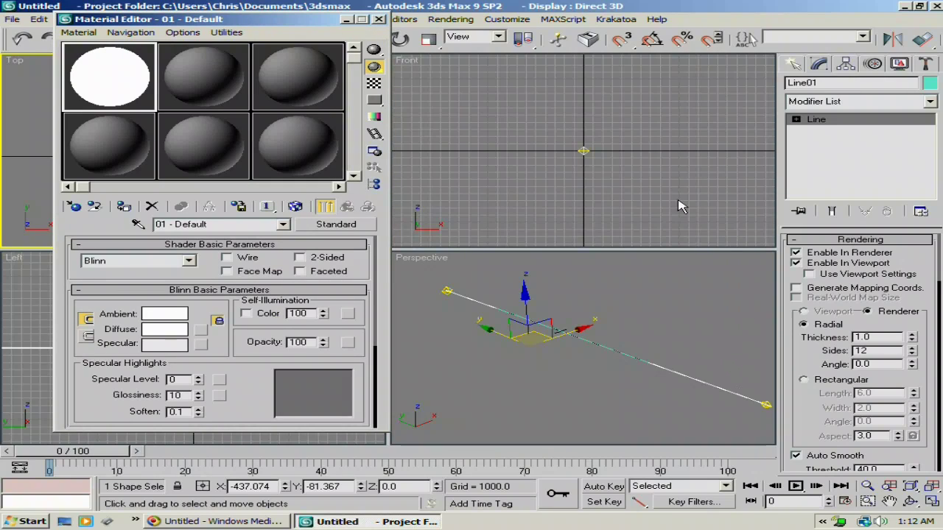
click(125, 207)
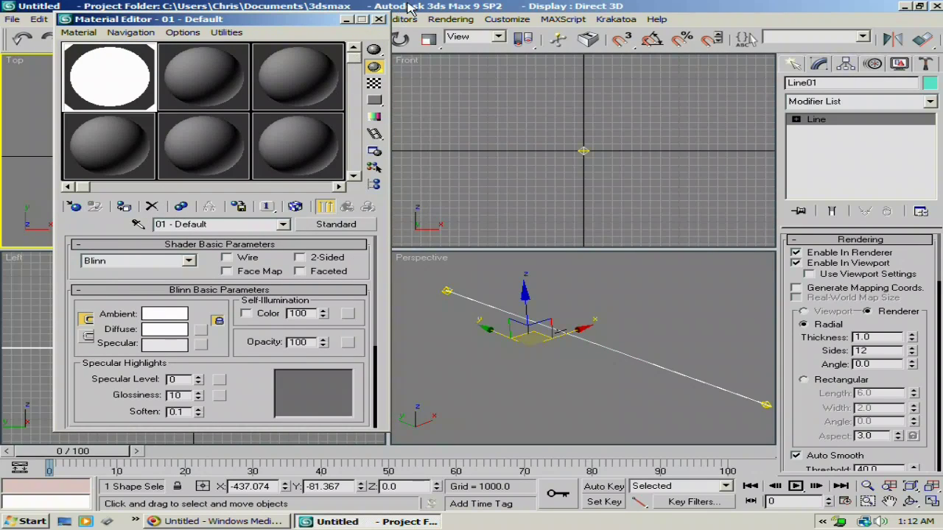
click(378, 21)
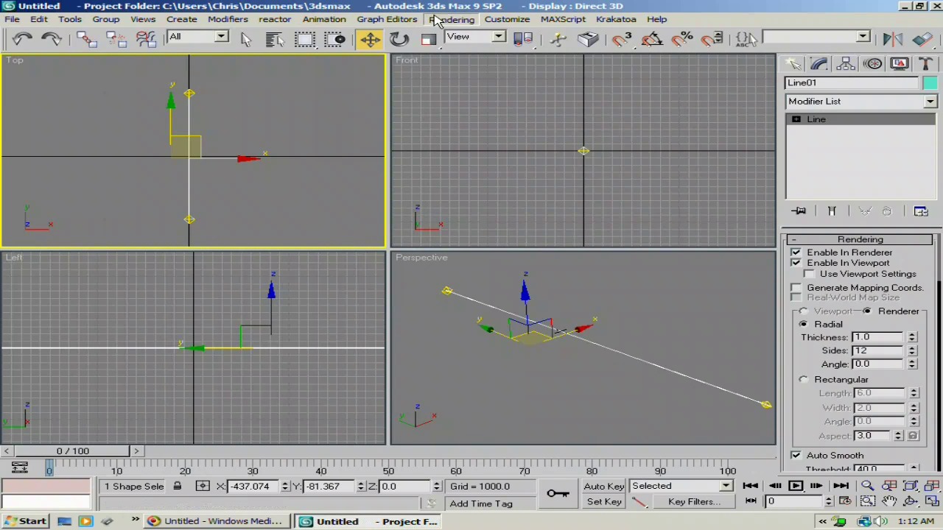
Render the Video Post queue as a single frame 0 at 640x480, overwriting the existing "phaser tutorial.jpg"
click(563, 19)
mouse_move(460, 21)
click(450, 186)
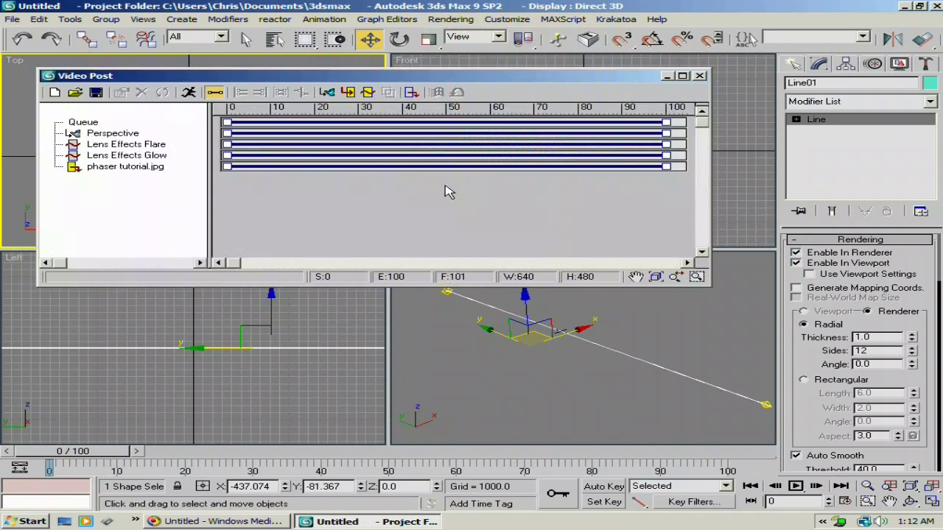
click(195, 96)
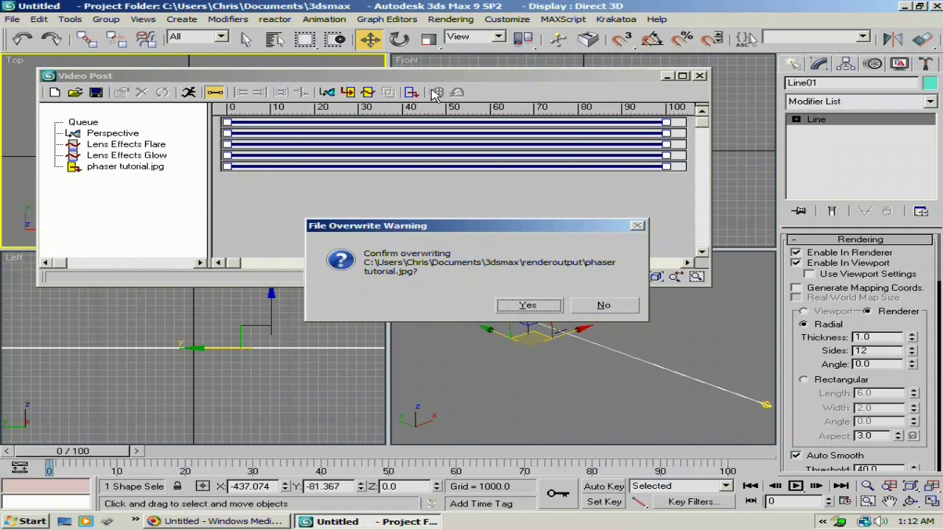
click(529, 306)
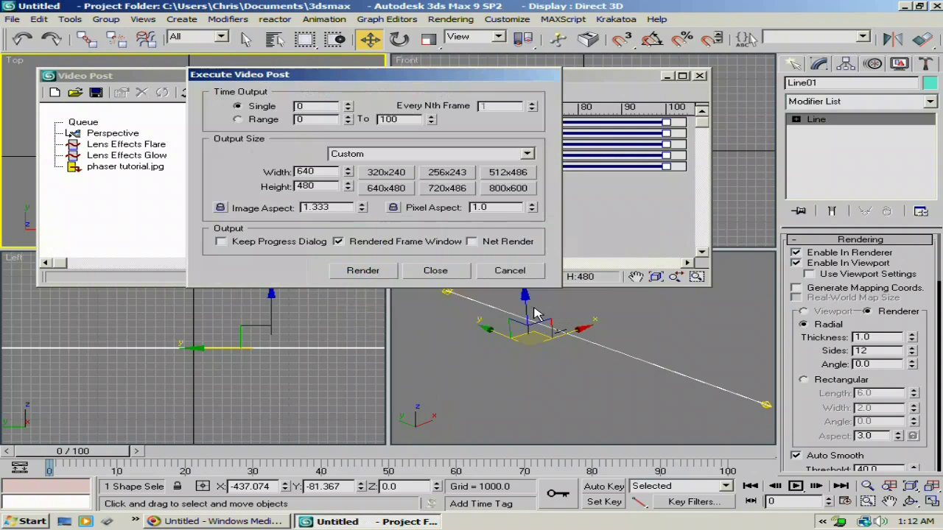
click(373, 273)
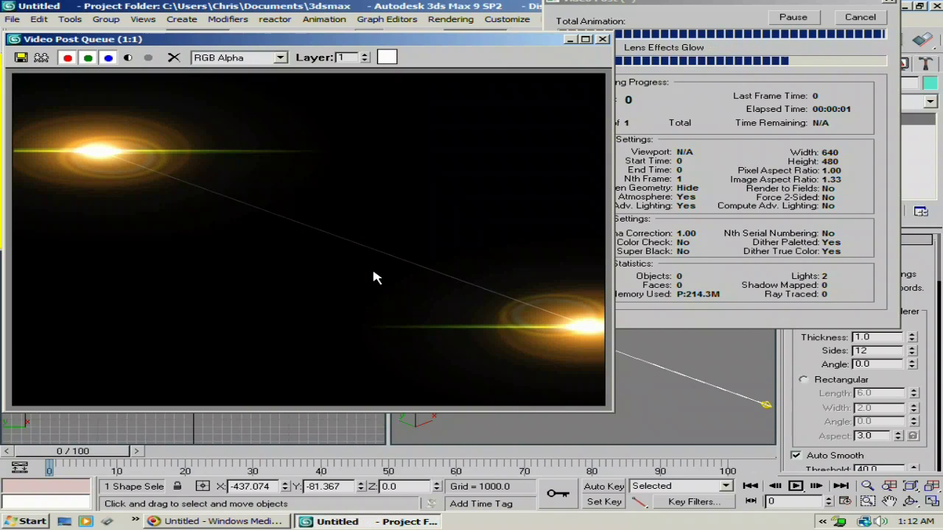